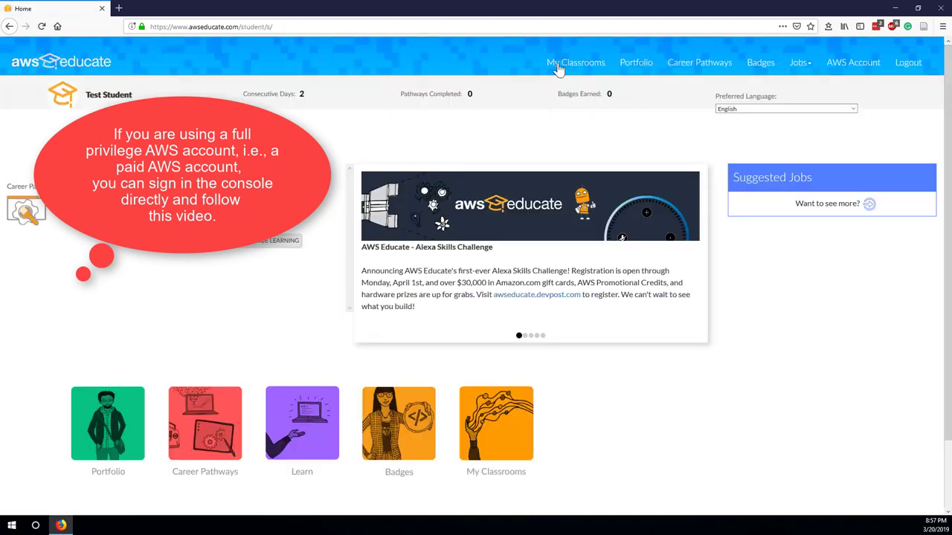
Step: Enter the Introduction to Programming and Data Science classroom from My Classrooms, accept the third-party notice, and open its AWS console
click(561, 66)
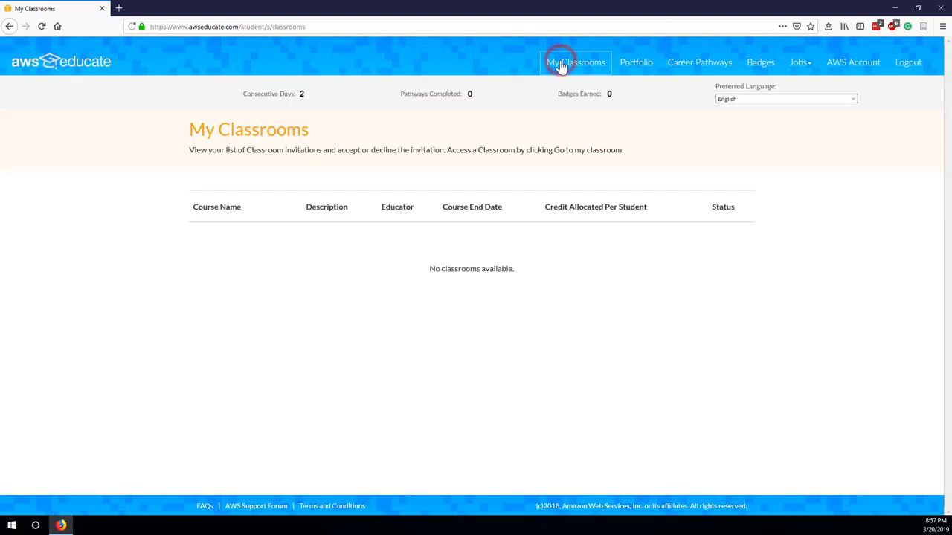
scroll(803, 217, down, 1)
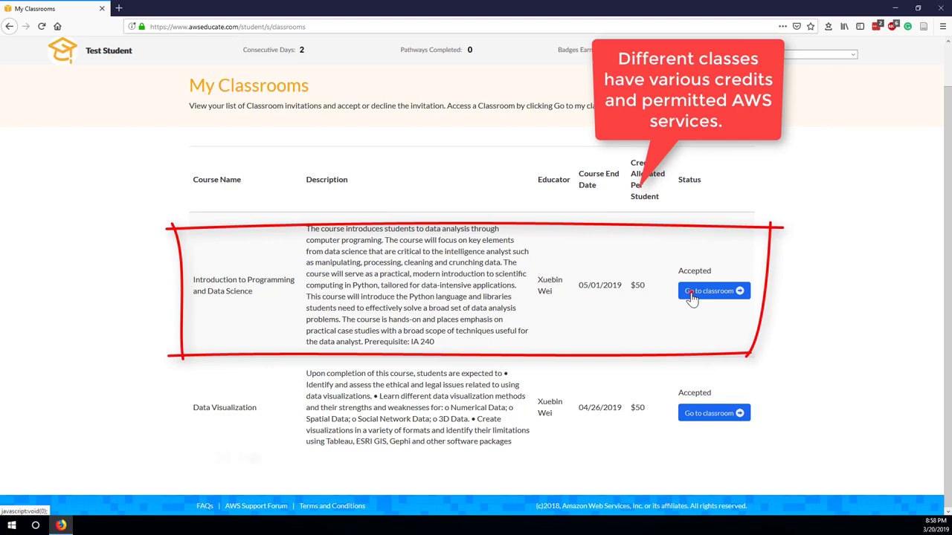
click(691, 294)
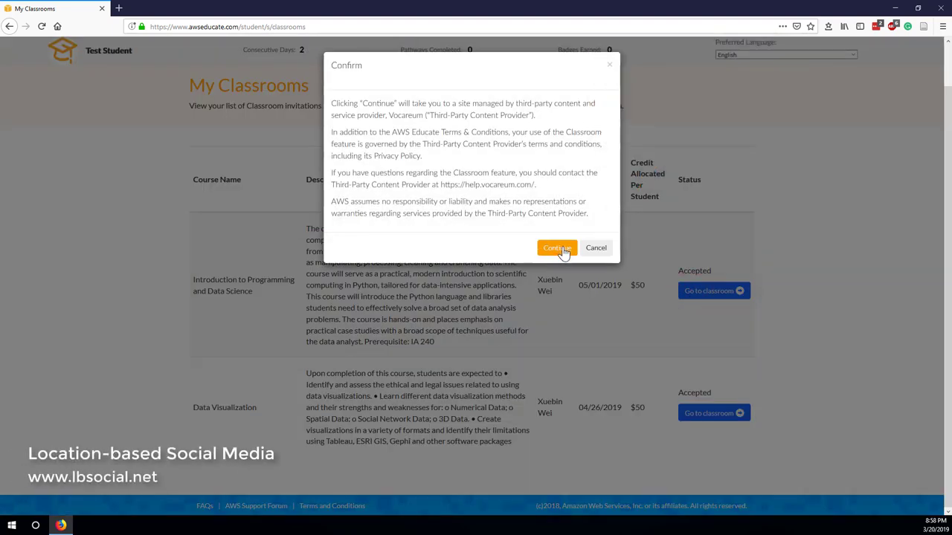
click(563, 250)
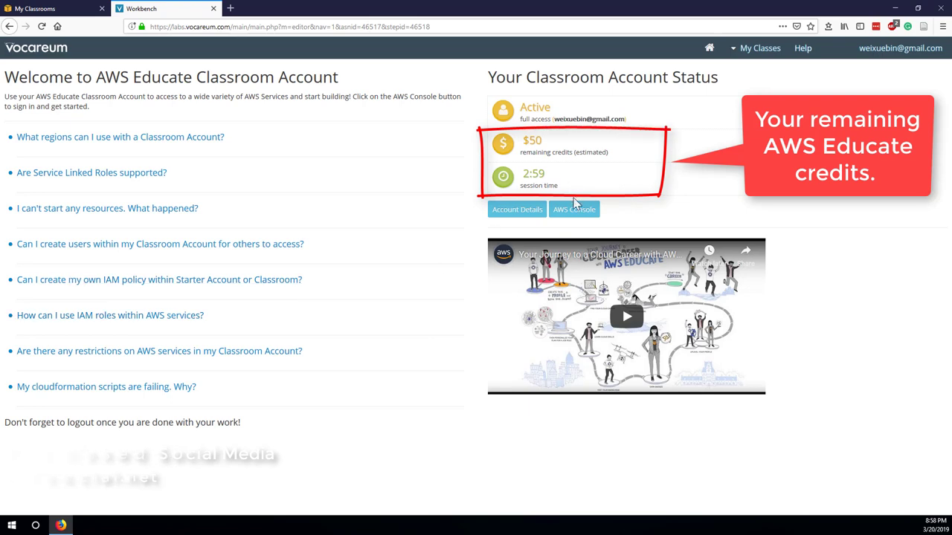
click(575, 211)
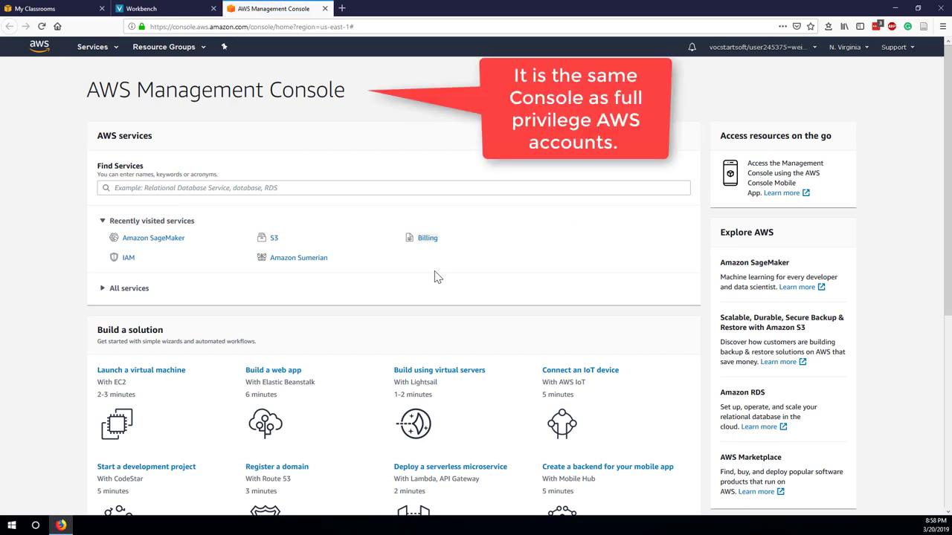
click(853, 48)
click(630, 108)
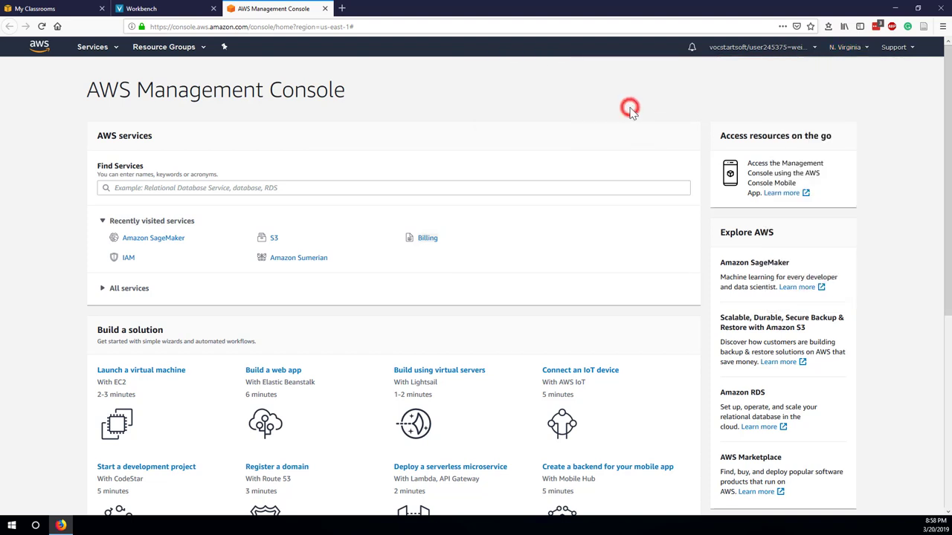
Step: Open the S3 service in a separate browser tab and switch to it
right_click(269, 248)
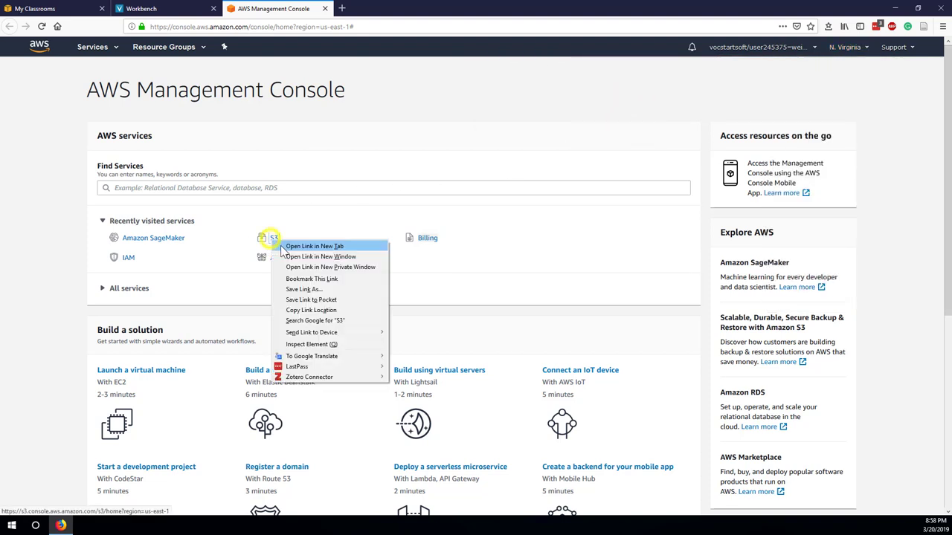
click(298, 255)
click(371, 8)
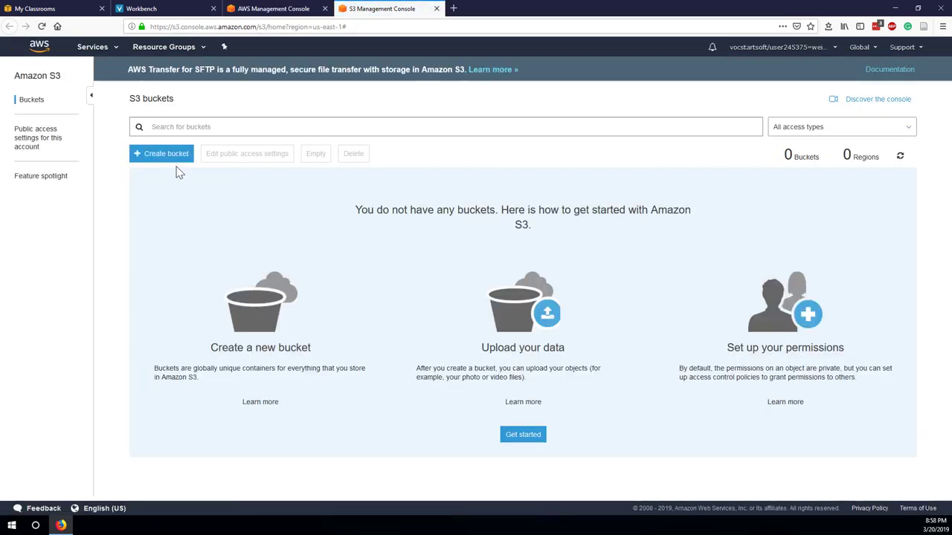
Step: Start a new S3 bucket named aws-sagemaker-data in the US East (N. Virginia) region and proceed to its options
click(175, 157)
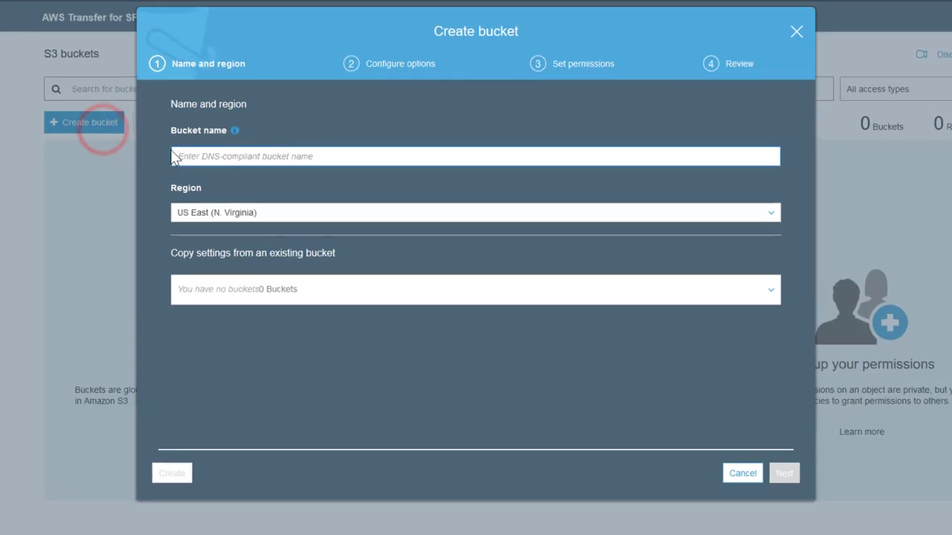
text(aws-sagemaker-data)
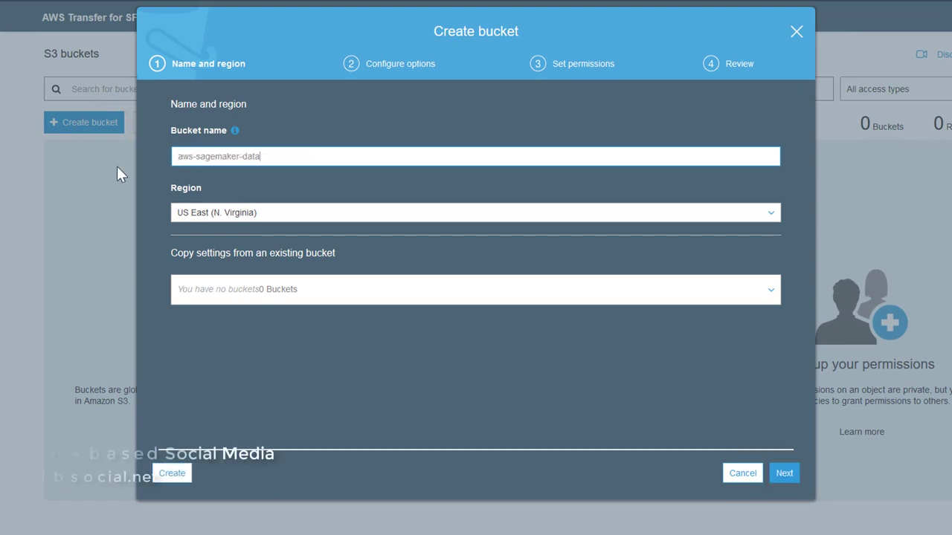
click(411, 378)
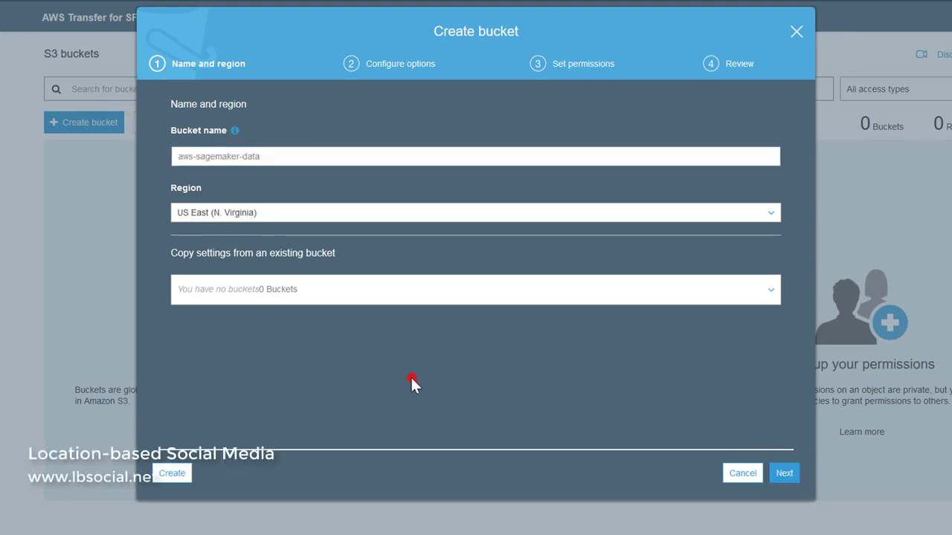
click(784, 474)
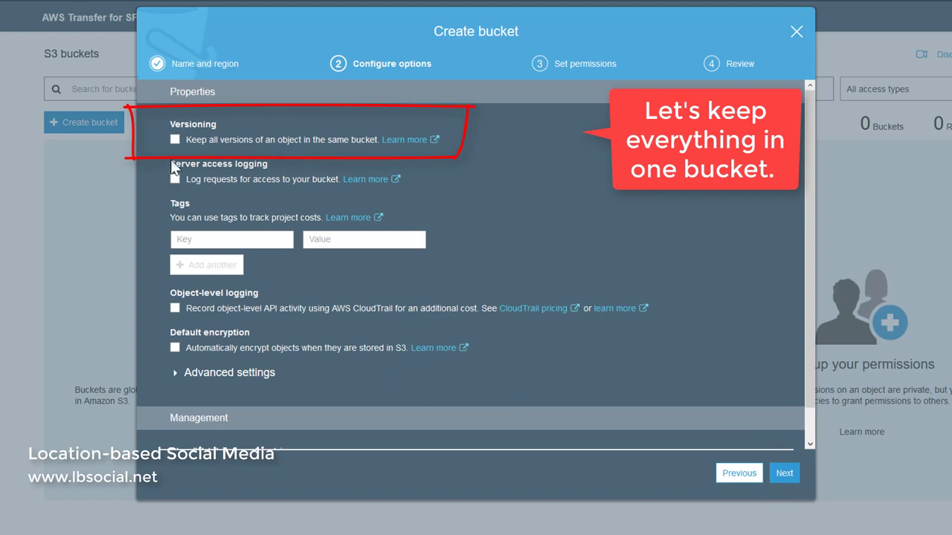
Step: Enable versioning for the bucket, keep the default public access settings, and create it
click(177, 140)
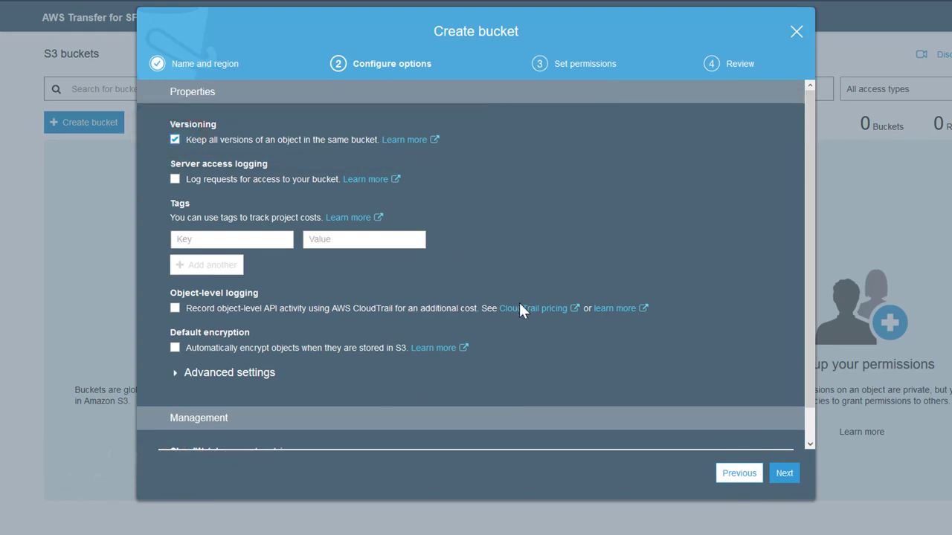
click(785, 473)
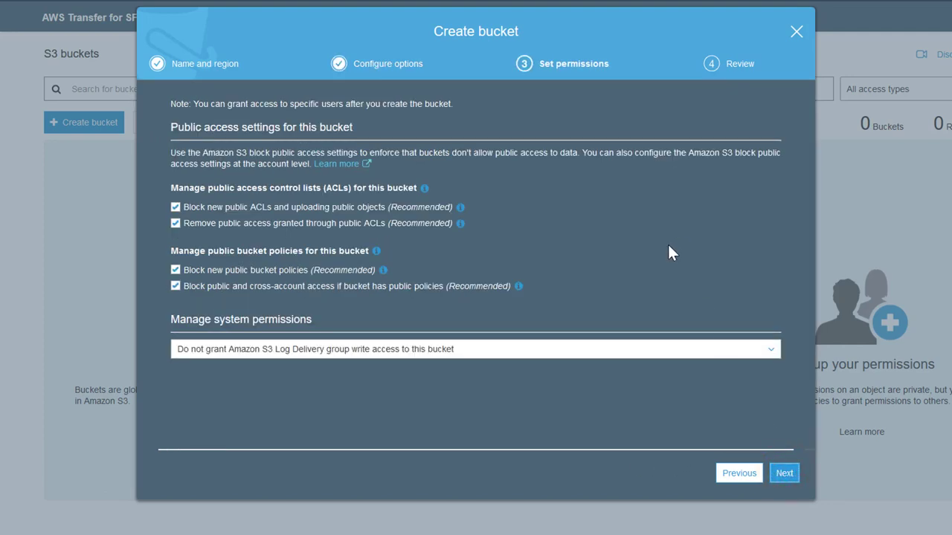
click(784, 473)
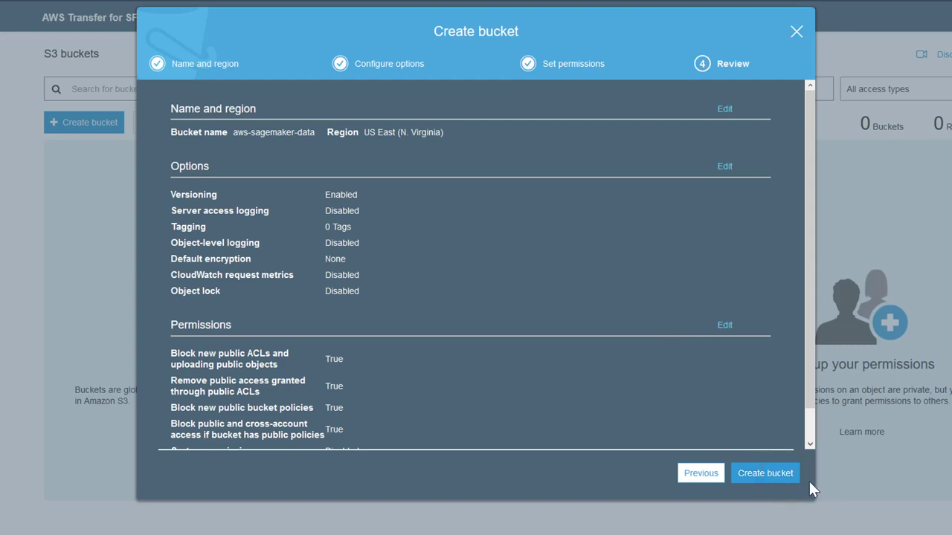
click(779, 474)
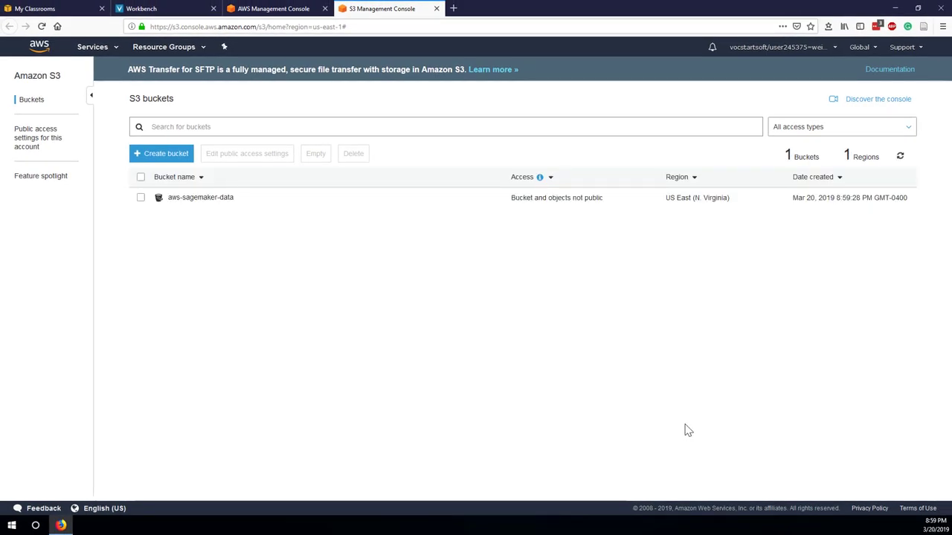
Step: Upload house_price.xls from the week12 folder into the aws-sagemaker-data bucket with default settings
click(195, 199)
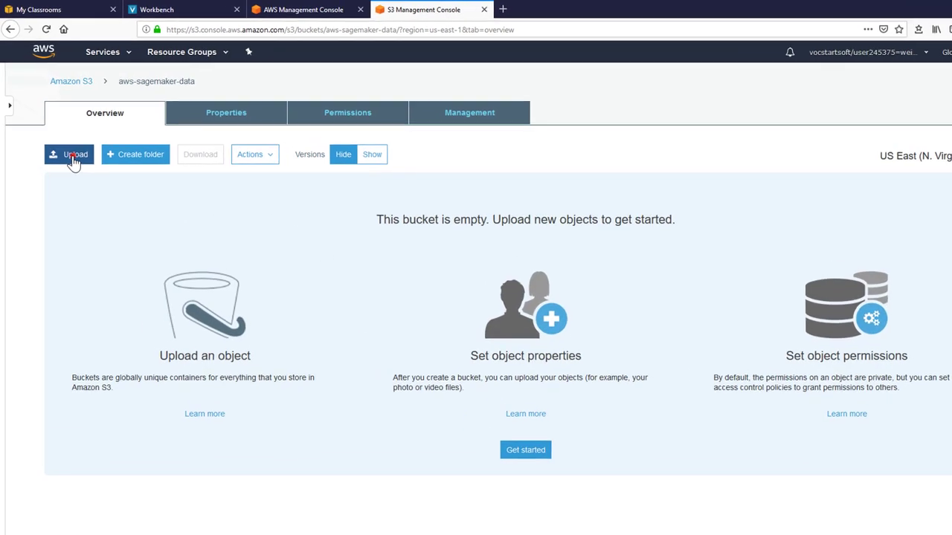
click(64, 140)
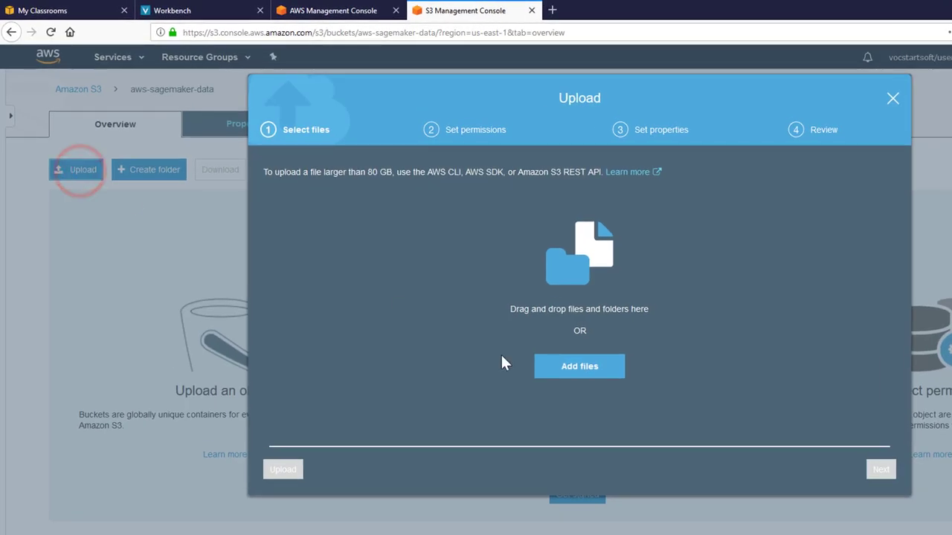
click(555, 372)
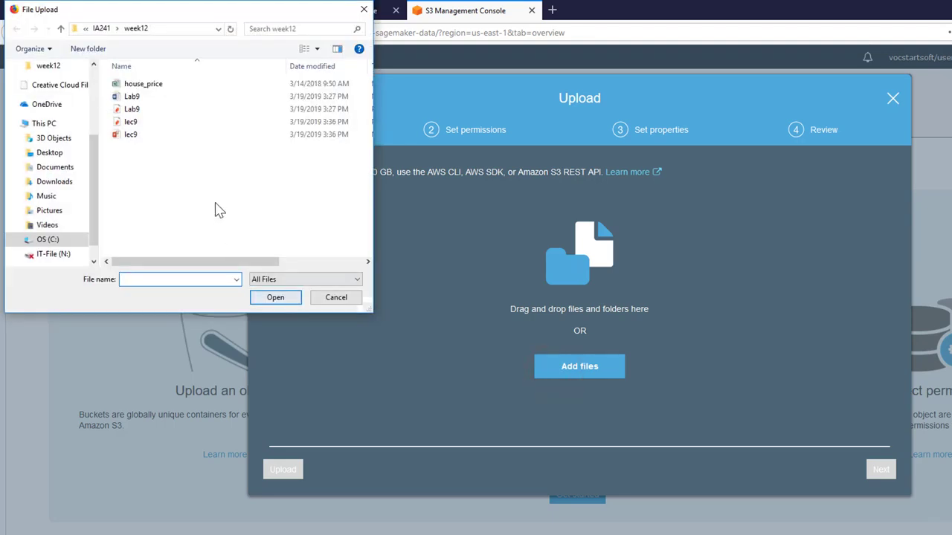
click(152, 85)
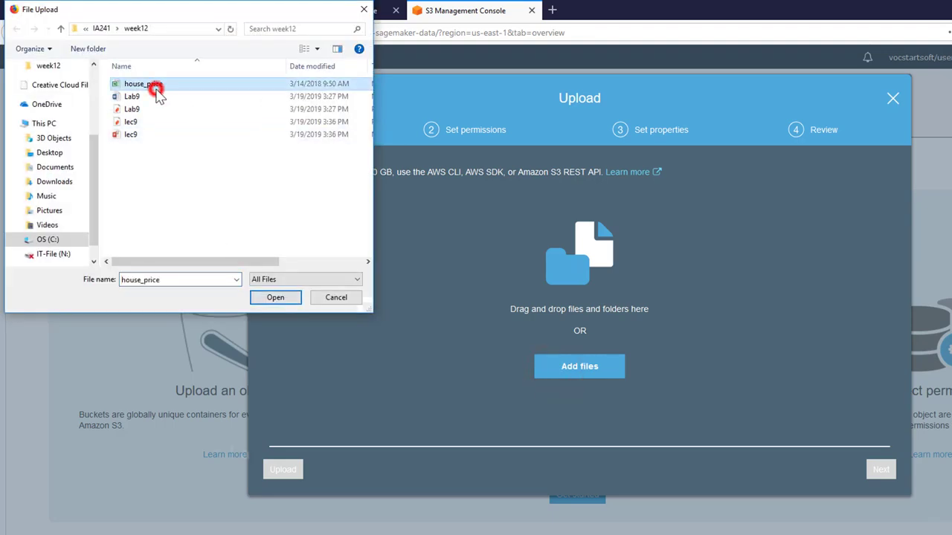
click(274, 299)
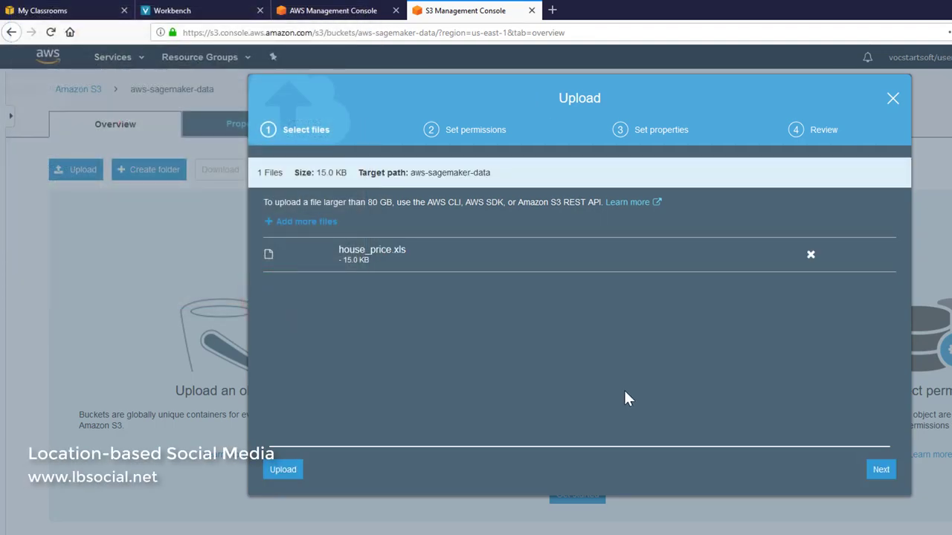
click(294, 479)
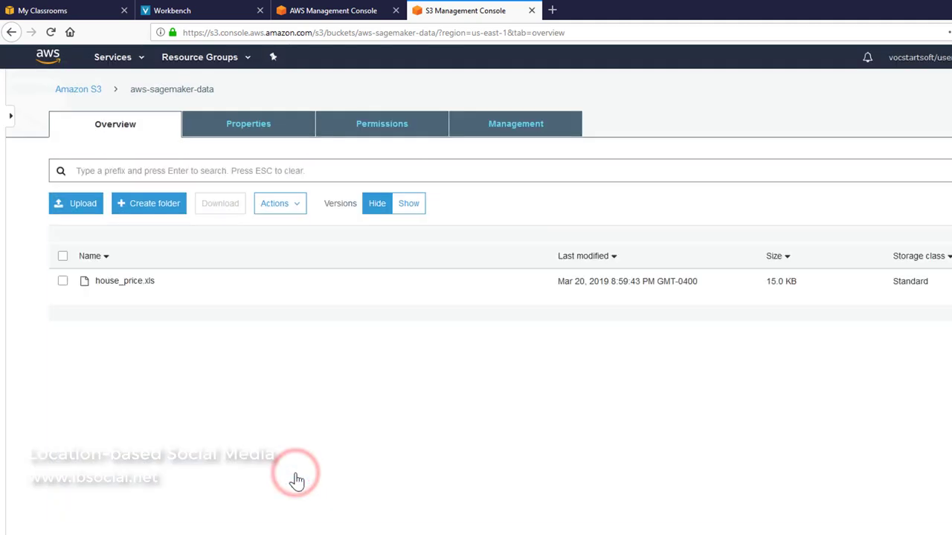
click(129, 283)
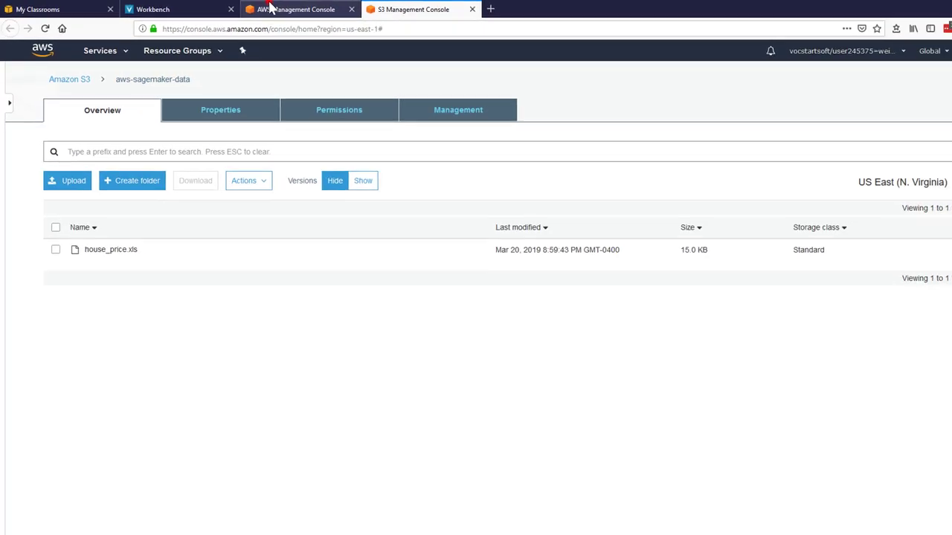
Step: Return to the AWS Management Console home, open the IAM service in a separate browser tab, and switch to it
click(309, 8)
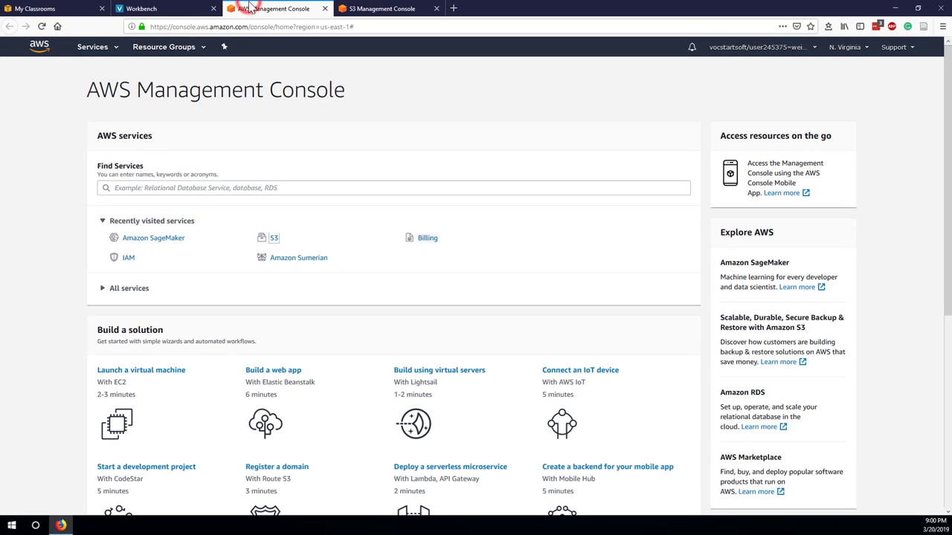
right_click(133, 266)
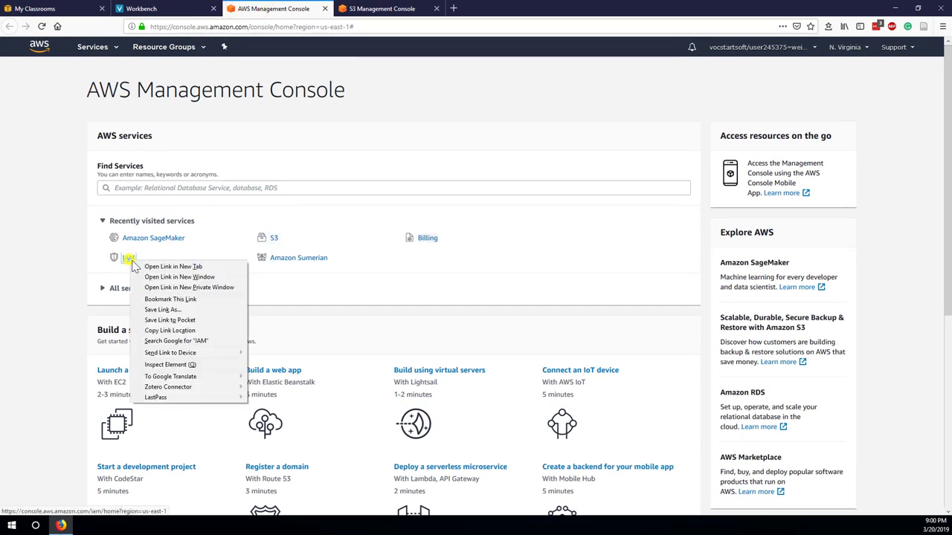
click(164, 274)
click(368, 9)
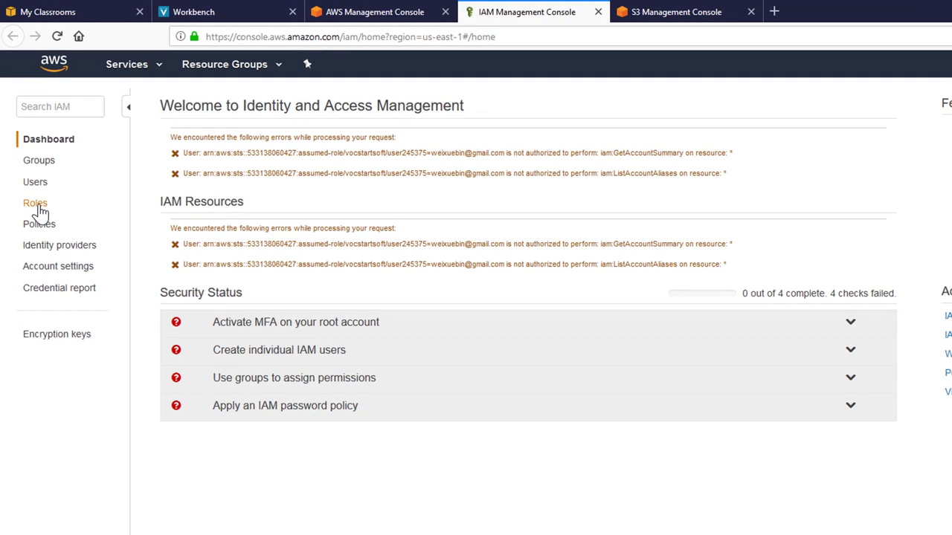
Step: Check which IAM users and groups this account can access
click(34, 186)
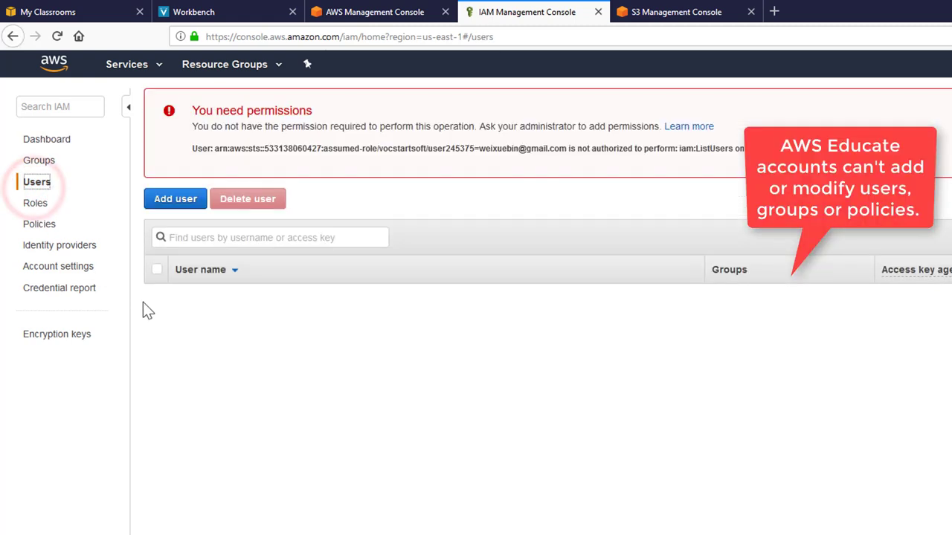
click(38, 162)
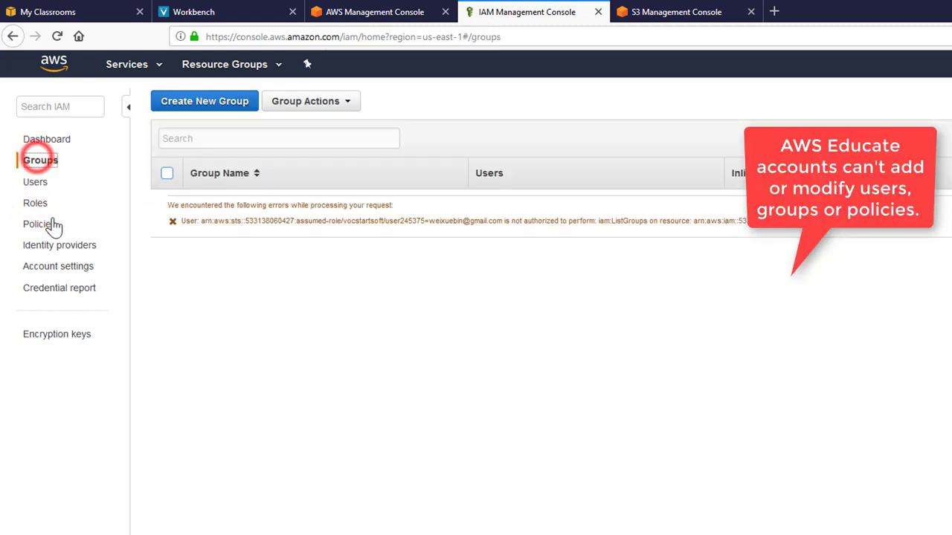
Step: Set up a new IAM role for the SageMaker service with AmazonSageMakerFullAccess and no tags, continuing to its review page
click(35, 203)
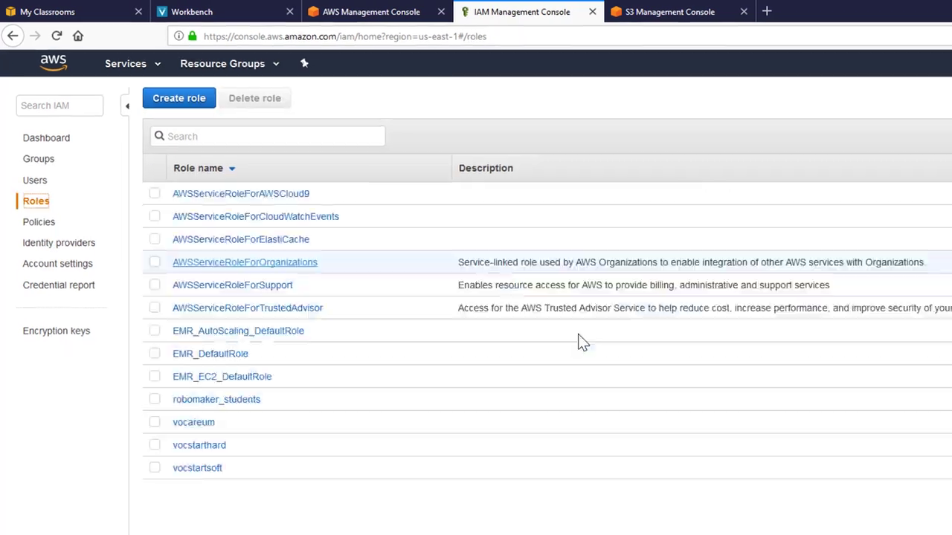
scroll(364, 193, down, 3)
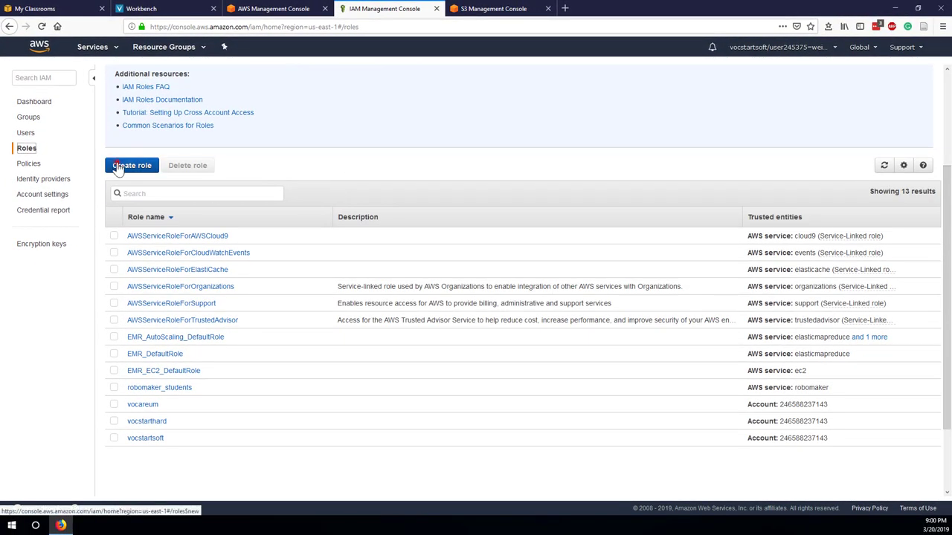
click(119, 167)
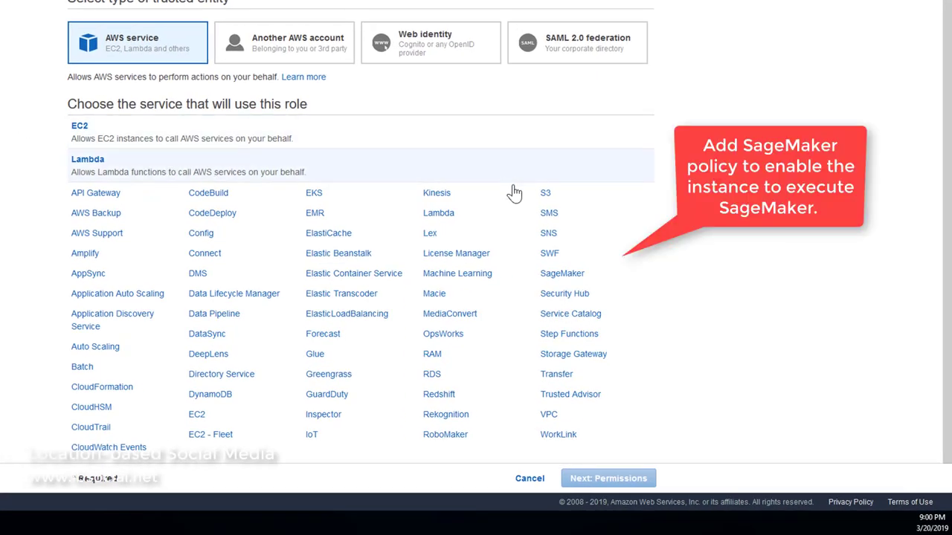
click(573, 274)
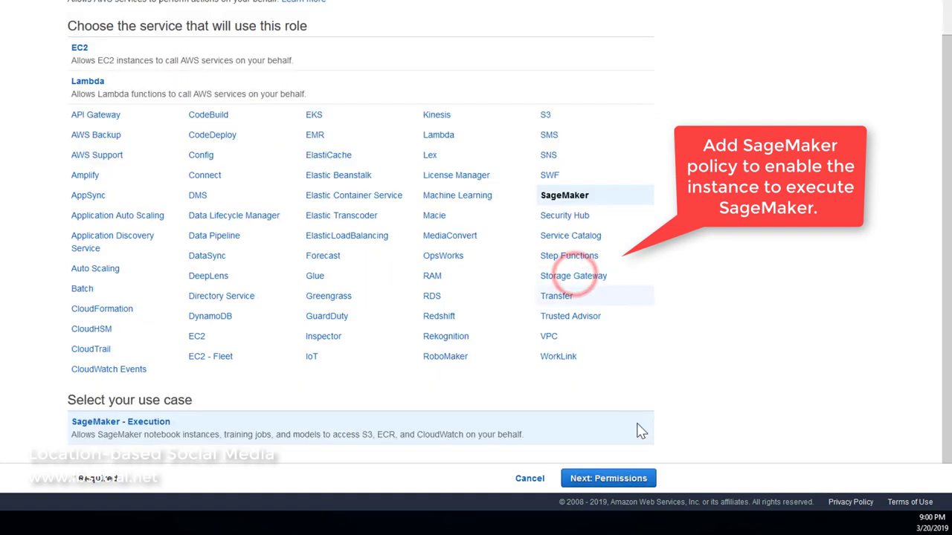
click(632, 482)
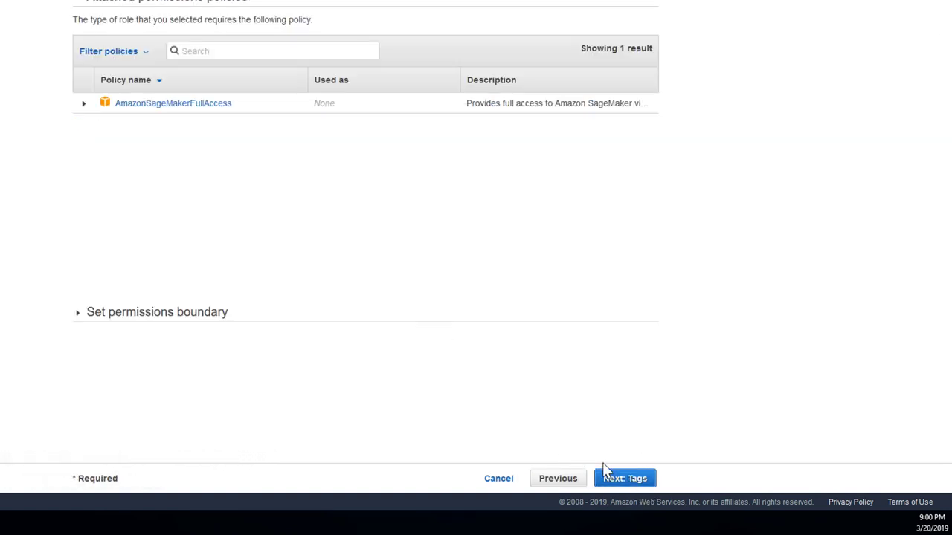
click(633, 480)
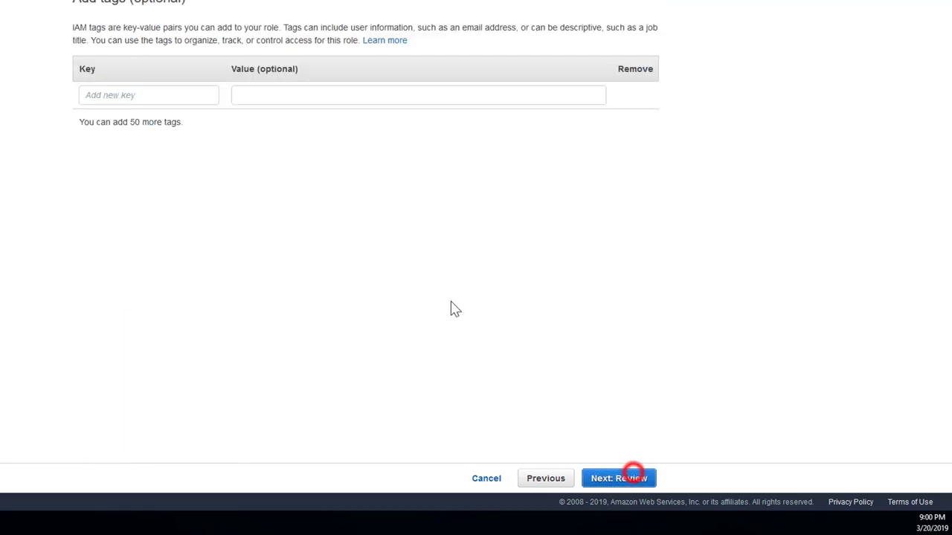
click(609, 479)
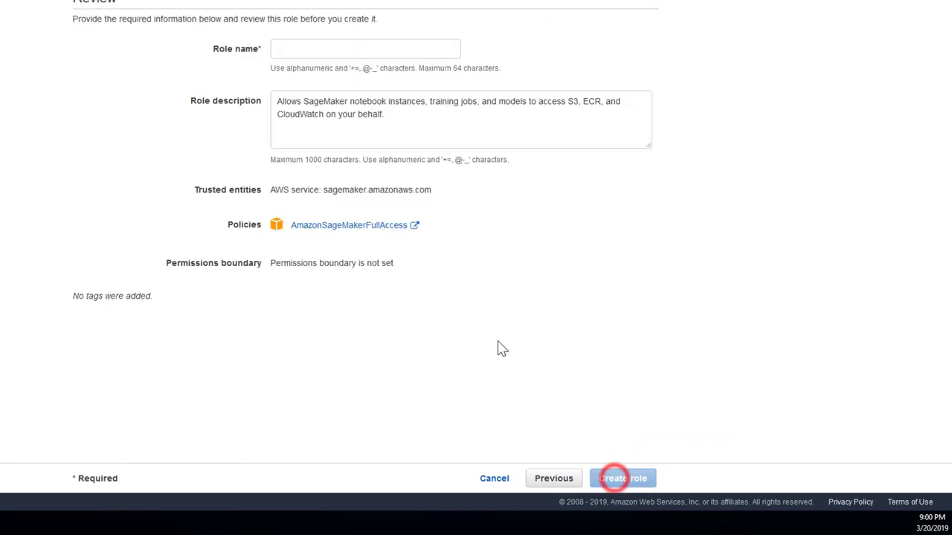
Step: Name the new role sagemaker-role and create it
click(309, 46)
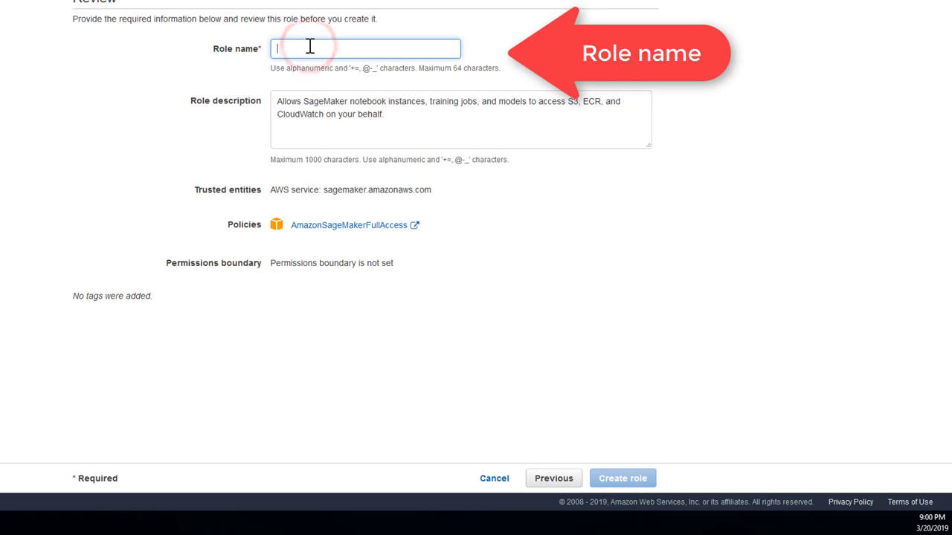
text(sagemaker-role)
key(Return)
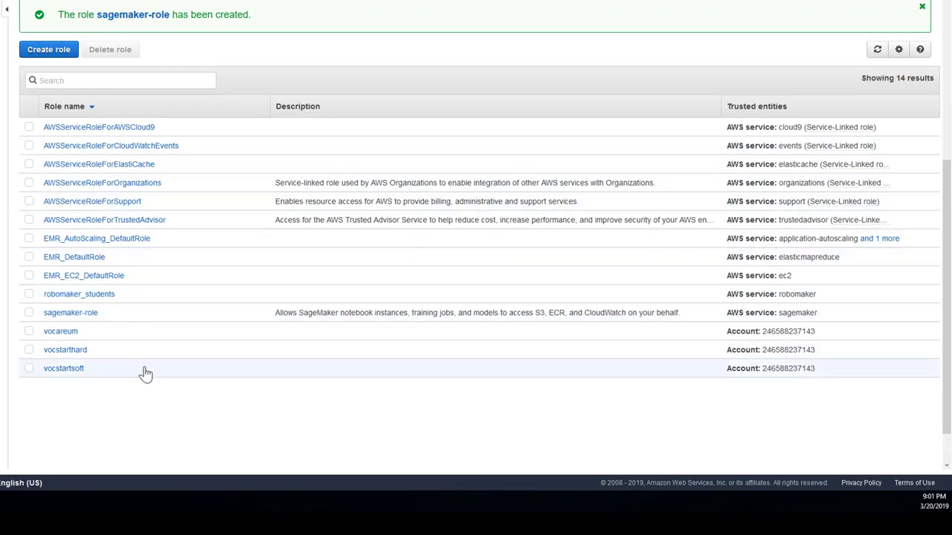
Step: Attach the AmazonS3FullAccess policy to sagemaker-role and reopen the role to check its permissions policies
click(69, 313)
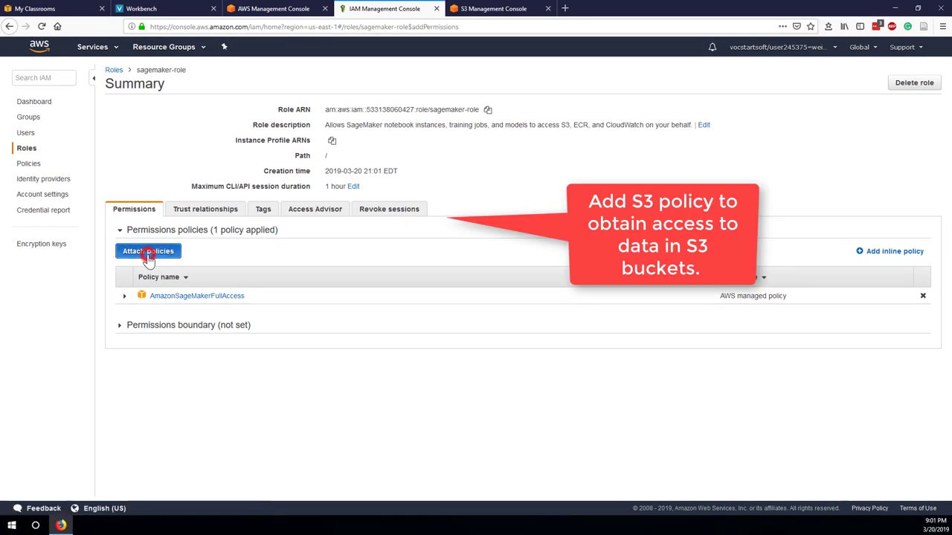
click(149, 259)
click(200, 144)
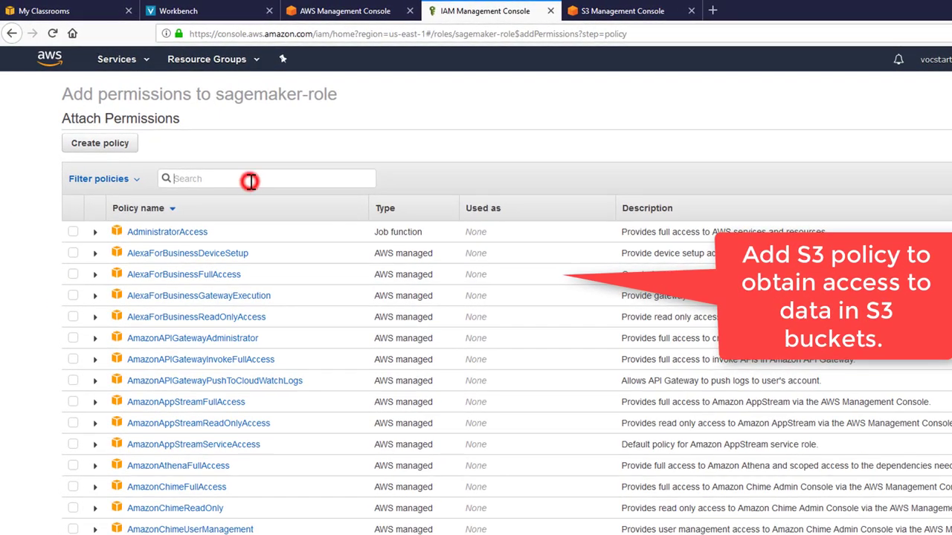
text(s3)
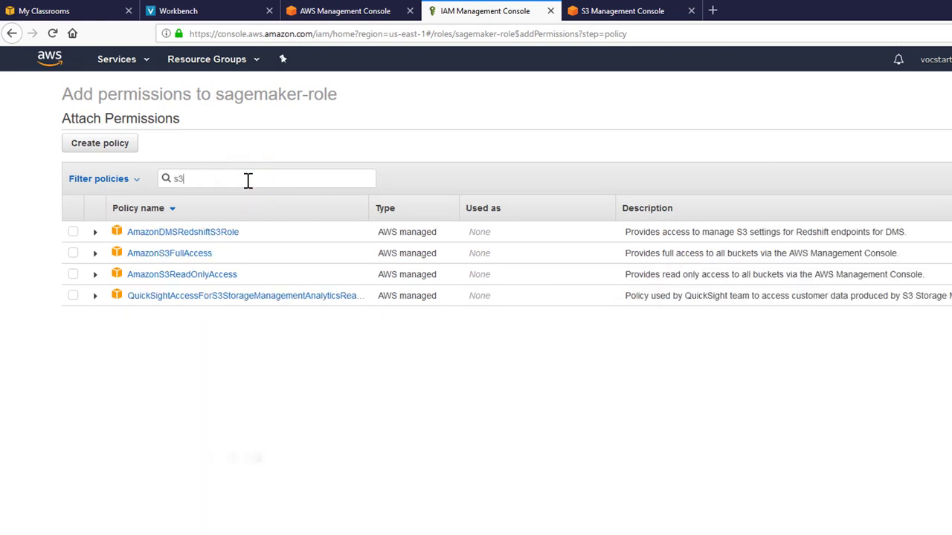
click(73, 253)
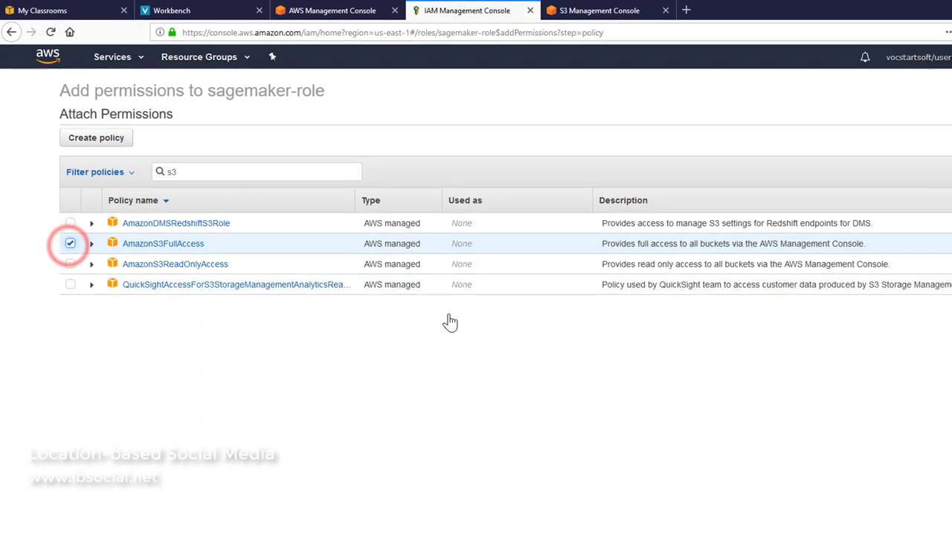
click(696, 498)
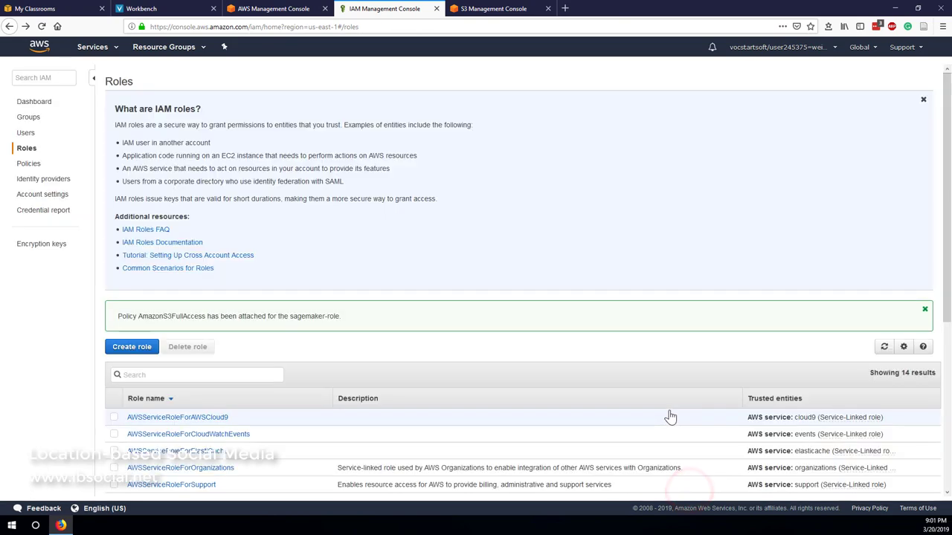
scroll(402, 223, down, 3)
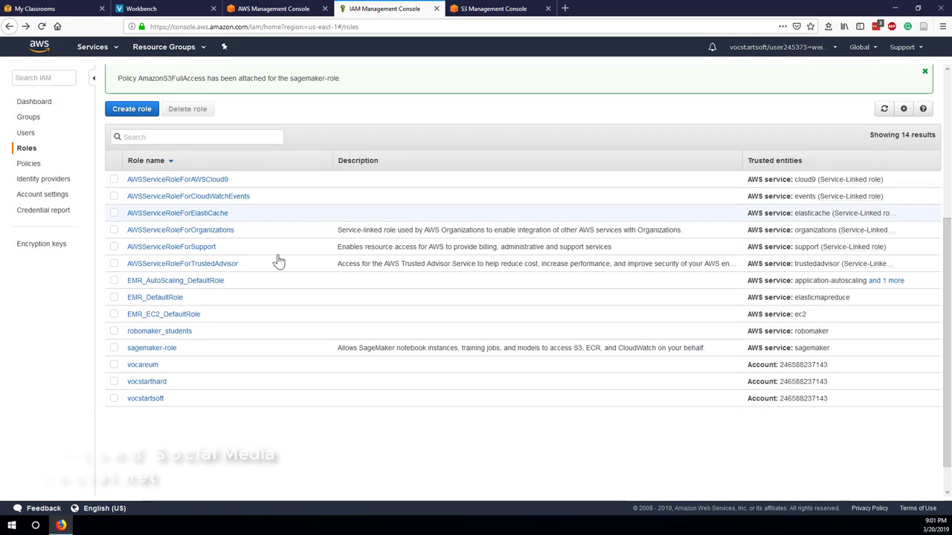
click(169, 350)
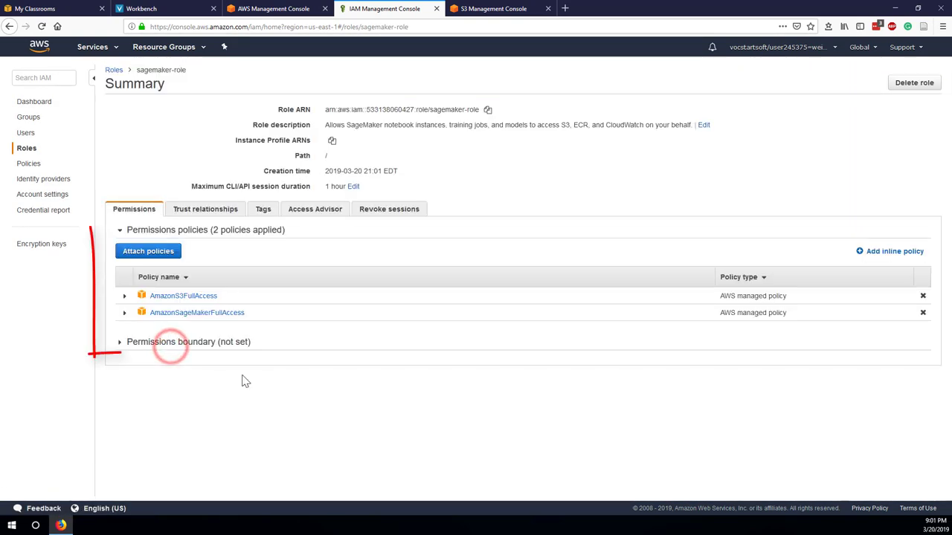
Step: Open Amazon SageMaker from the AWS Management Console home and start a new notebook instance named notebook-instance
click(273, 8)
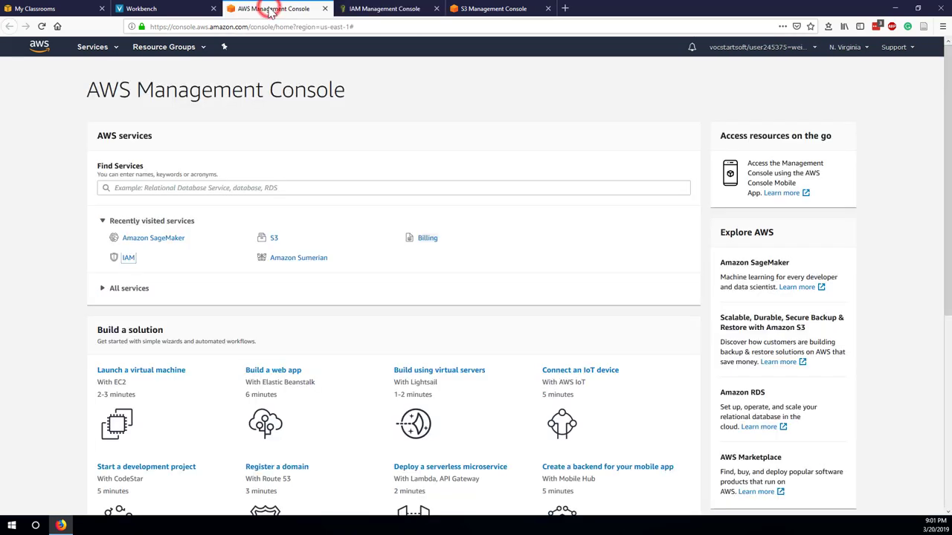
click(540, 291)
click(171, 239)
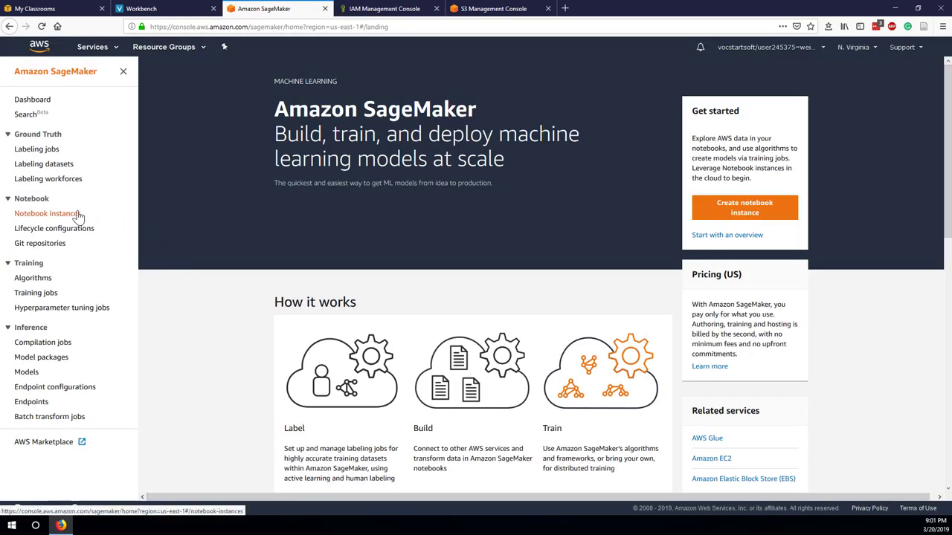
click(78, 214)
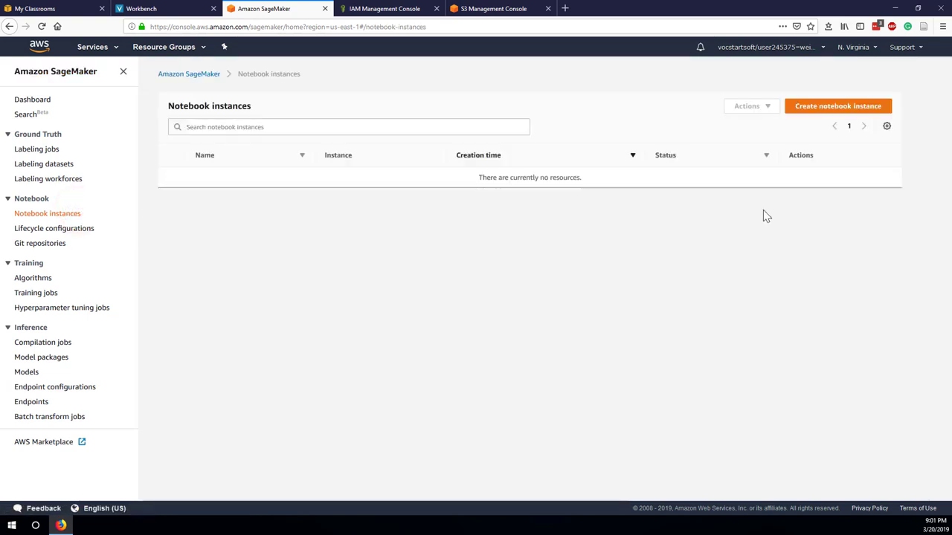
click(807, 108)
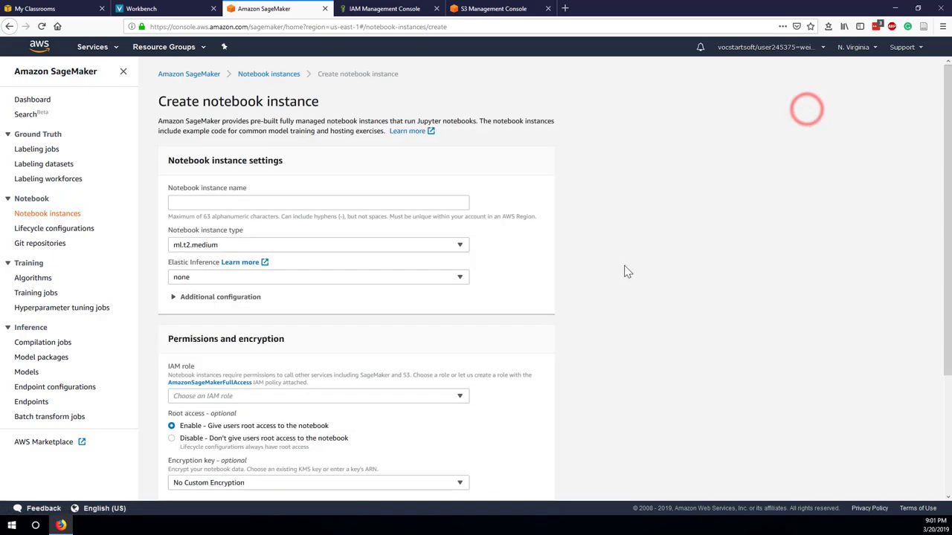
click(289, 204)
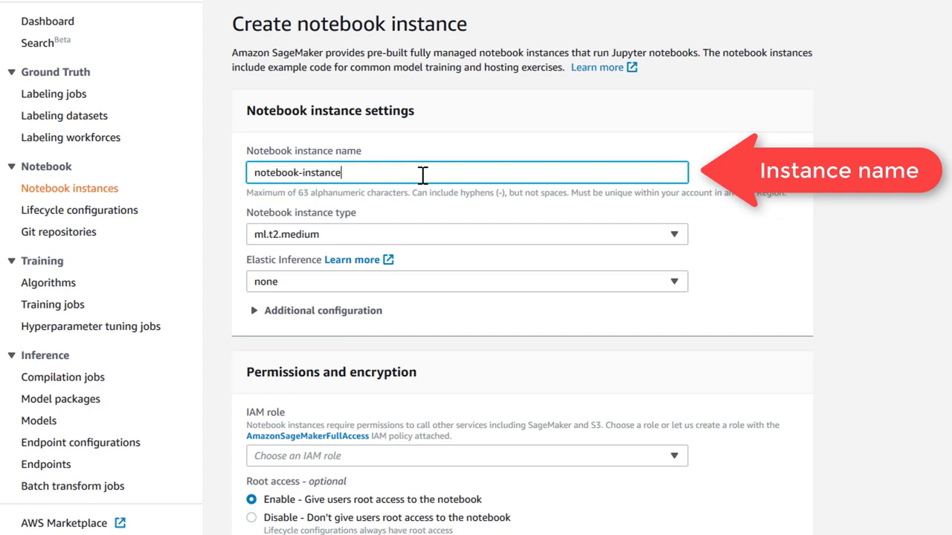
click(942, 297)
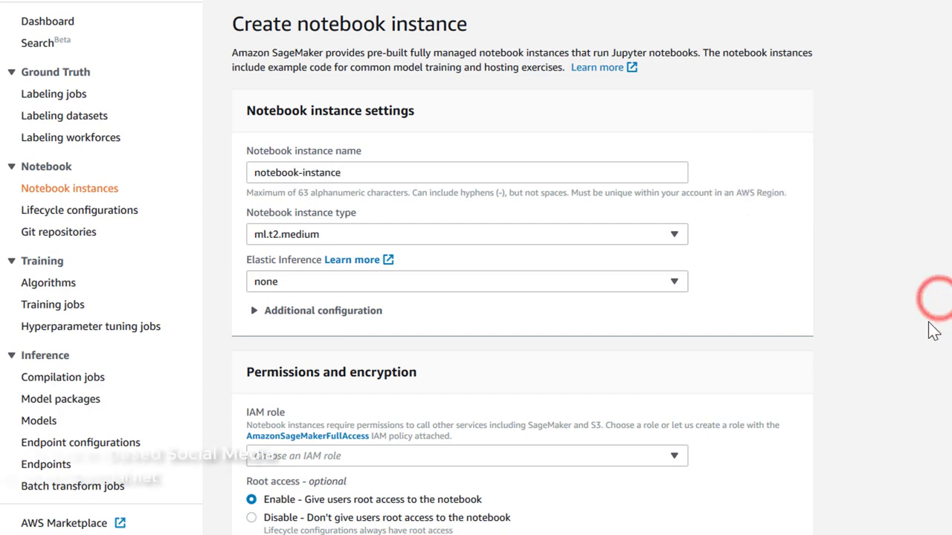
Step: Set the notebook instance's IAM role to a custom role ARN, copying the ARN from sagemaker-role's IAM summary
scroll(933, 353, down, 2)
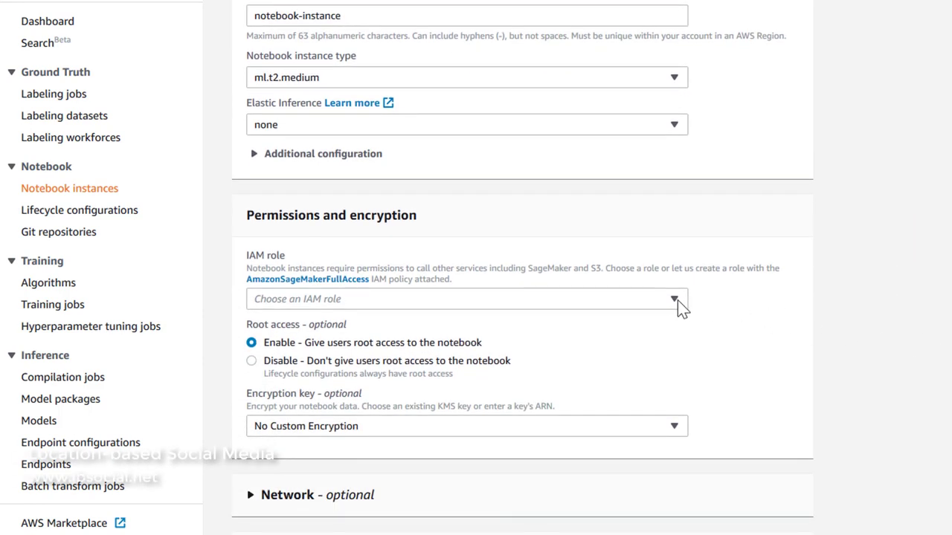
click(675, 300)
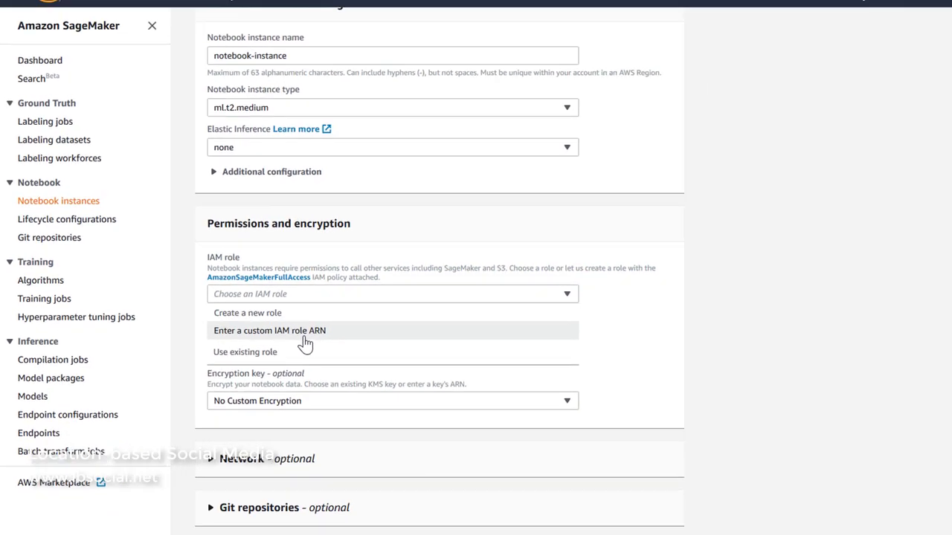
click(304, 336)
click(302, 334)
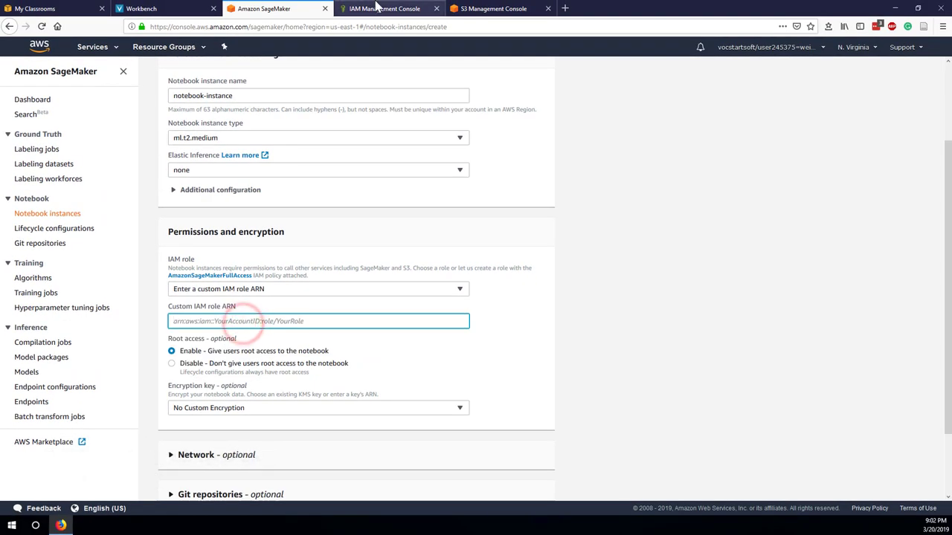
click(376, 7)
click(486, 110)
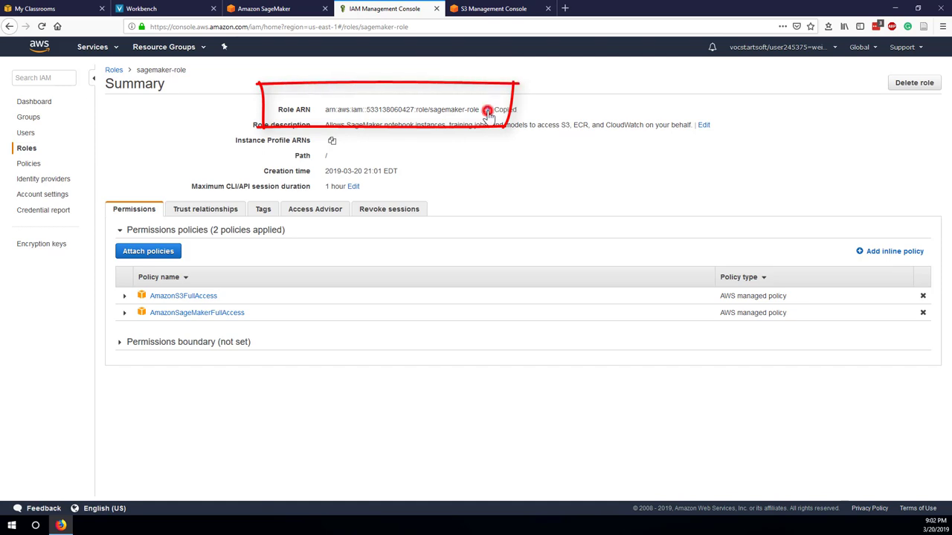
click(264, 9)
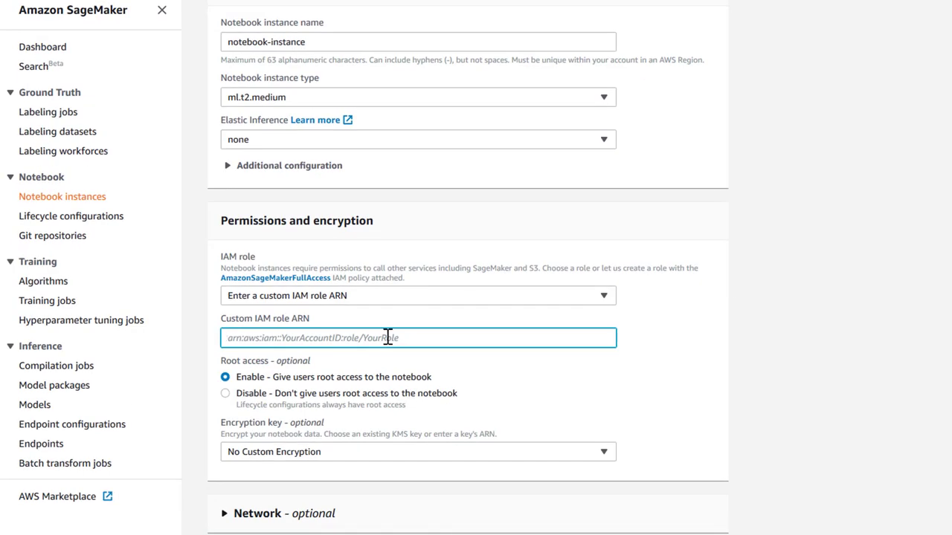
right_click(387, 337)
click(420, 328)
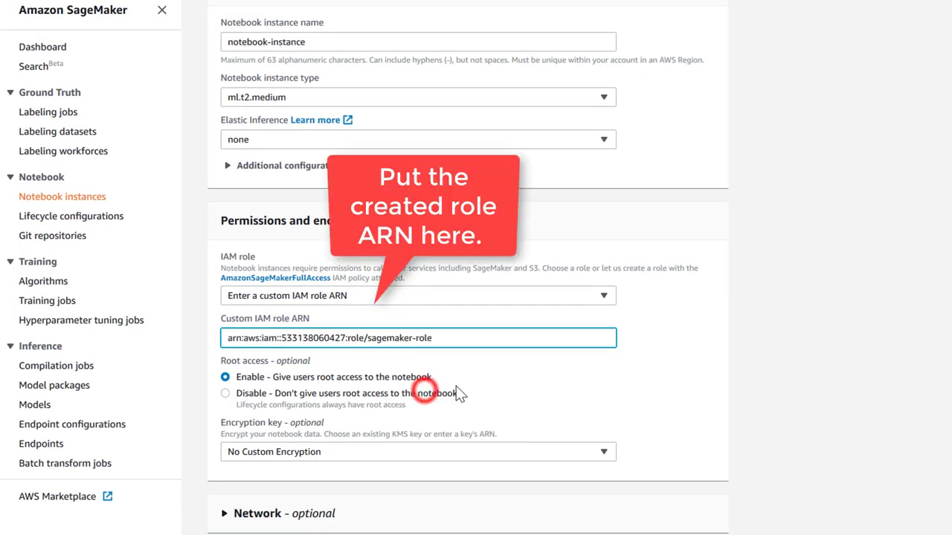
click(788, 354)
Step: Review the optional Git repository settings without linking one, and create the notebook instance
scroll(789, 354, down, 3)
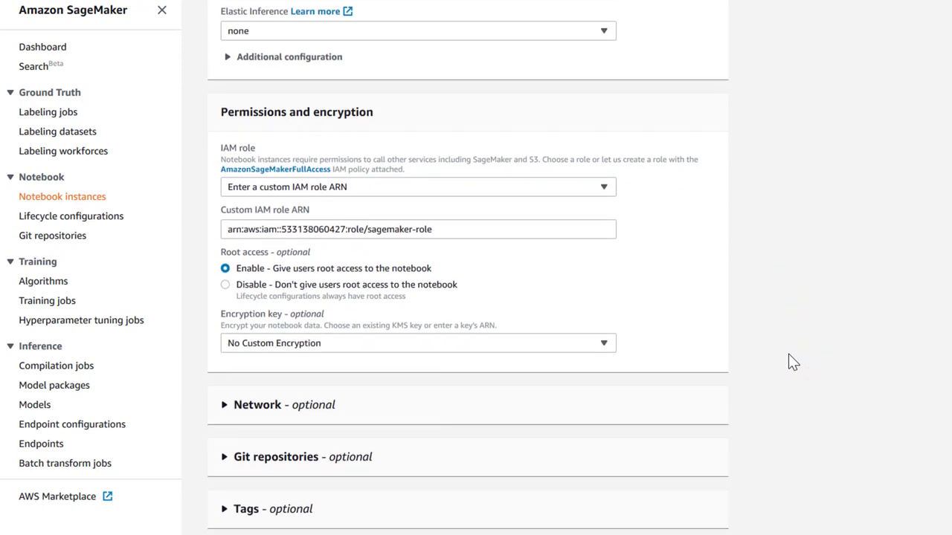
click(327, 457)
scroll(413, 428, down, 2)
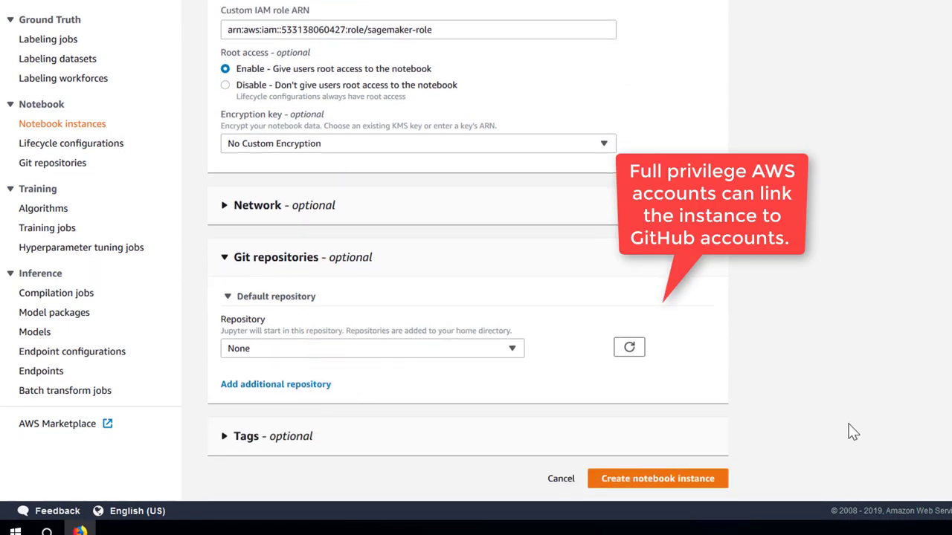
click(290, 260)
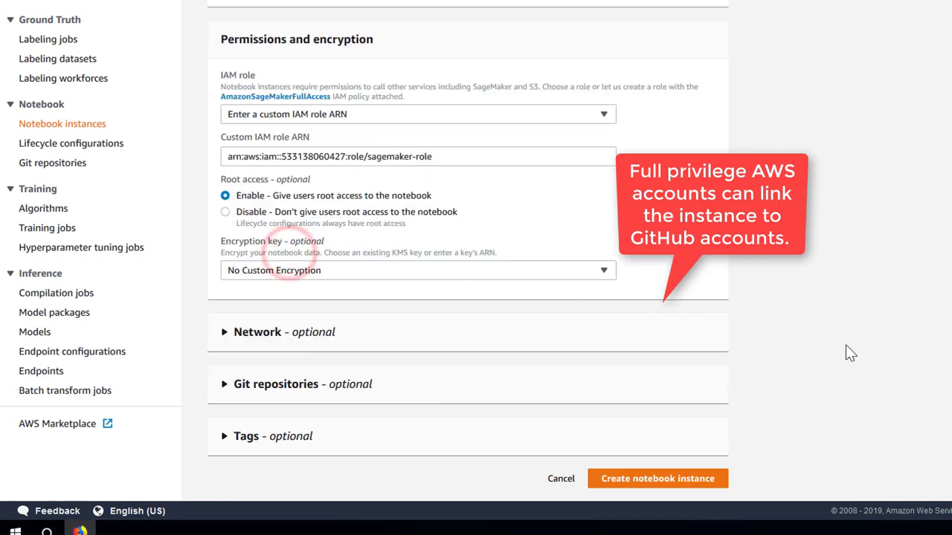
click(696, 481)
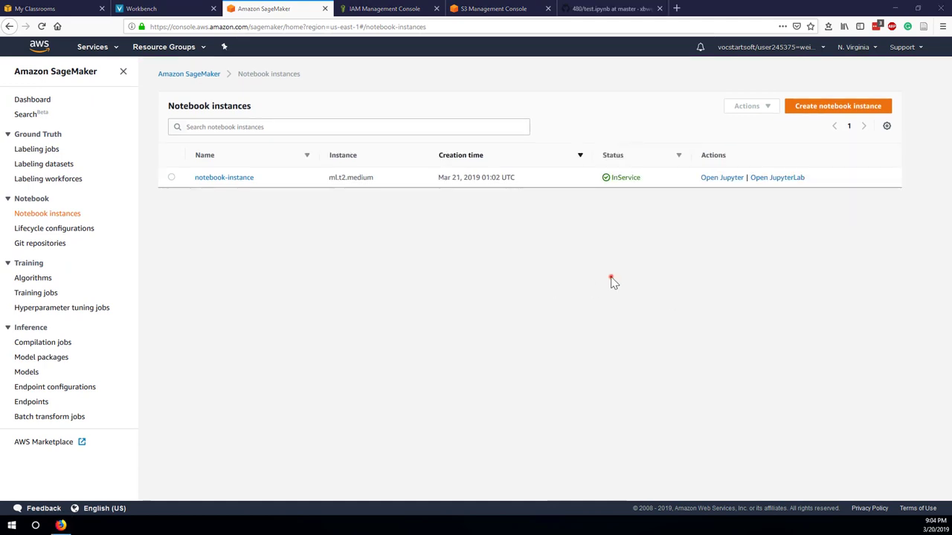
Step: Open Jupyter on notebook-instance and create a new notebook with the conda_chainer_p36 kernel
click(610, 279)
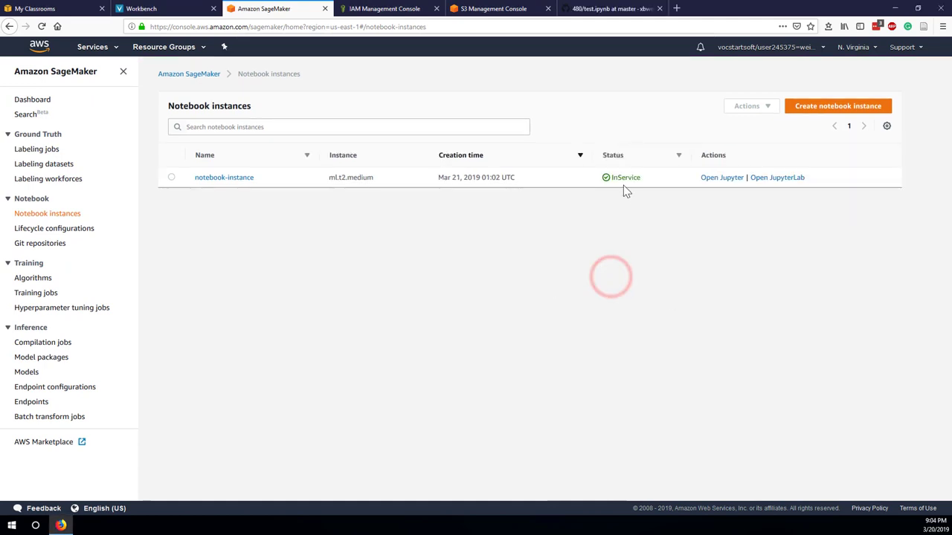
click(721, 177)
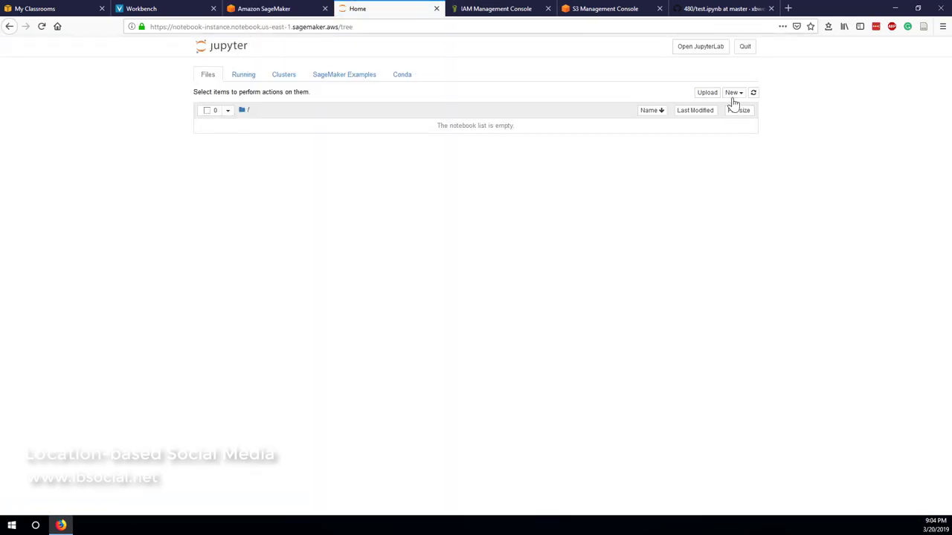
click(733, 93)
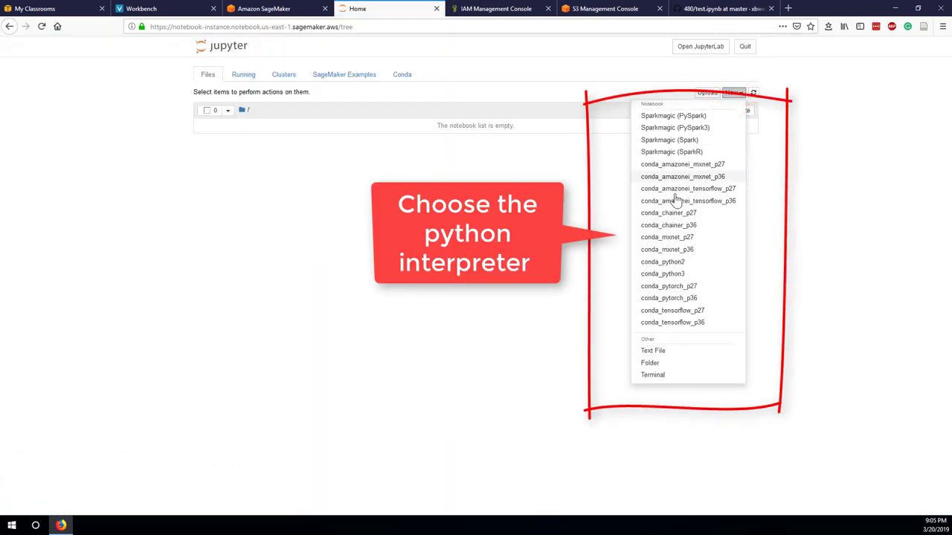
click(673, 226)
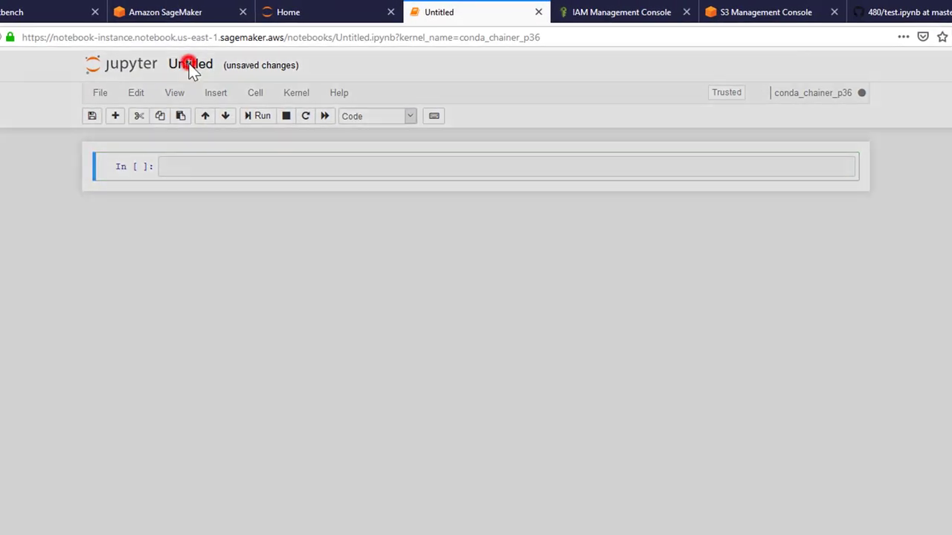
Step: Rename the untitled notebook as my-first-notebook
click(191, 67)
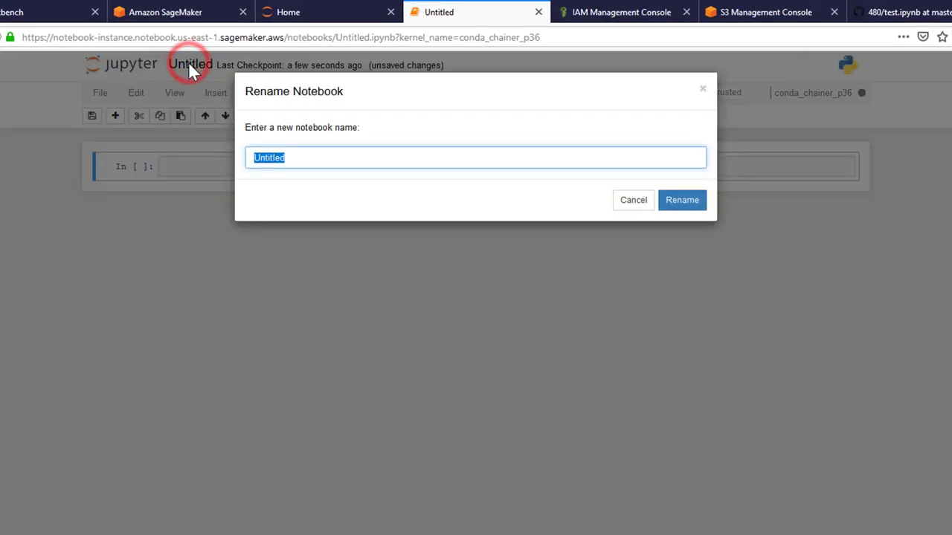
text(my-)
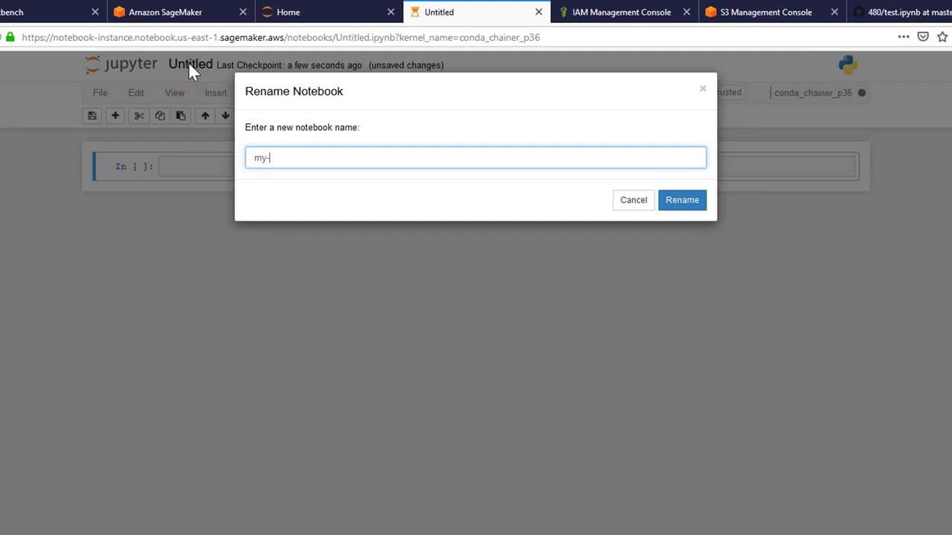
text(first-notebook)
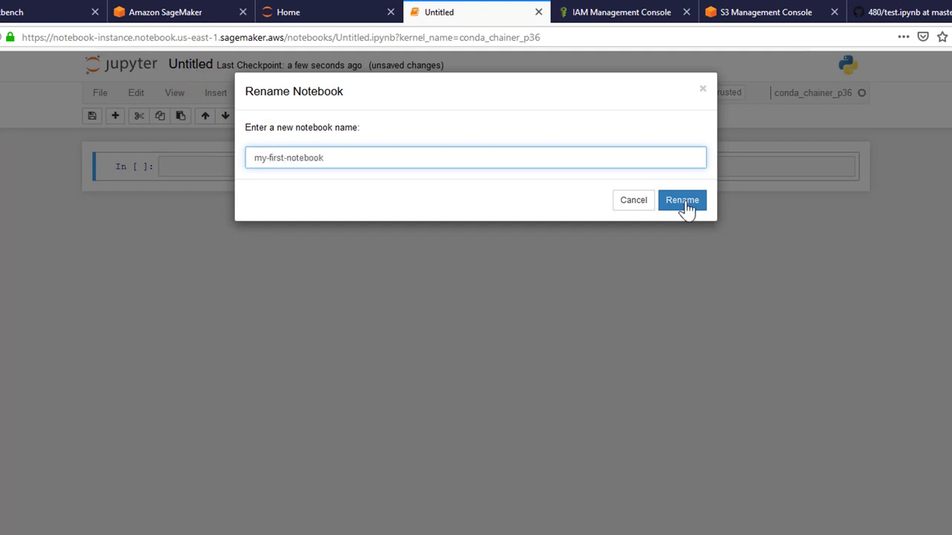
click(682, 201)
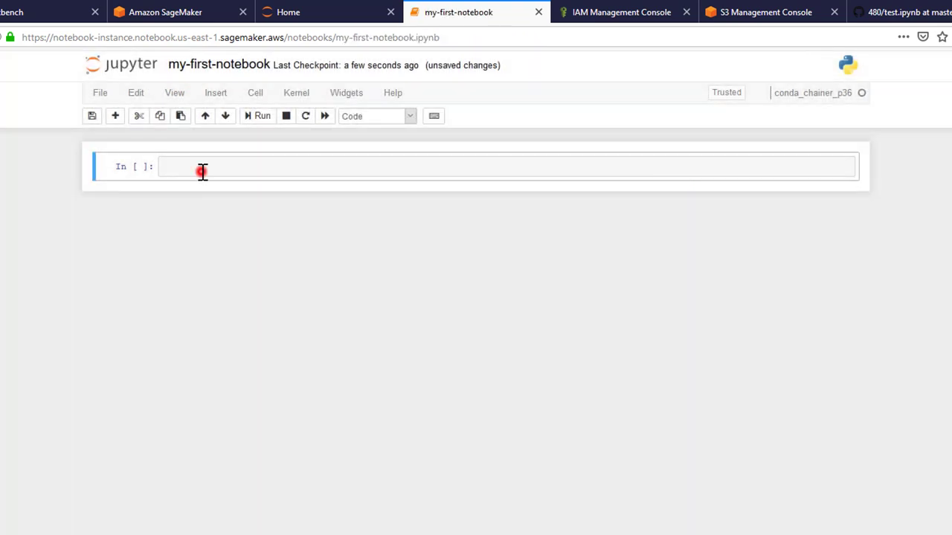
Step: Enter import pandas in the first notebook cell and begin a data_file assignment below it
click(202, 171)
text(import pand)
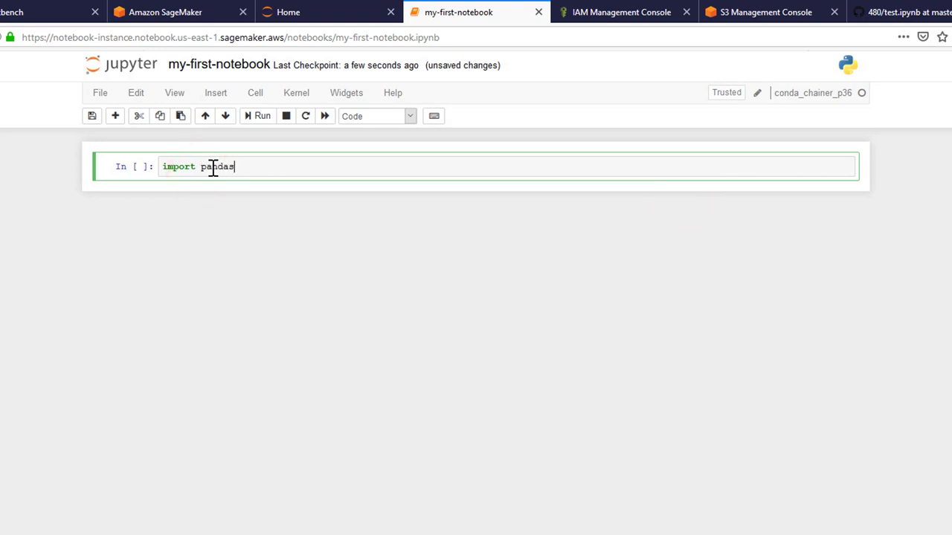
text(as)
key(Return)
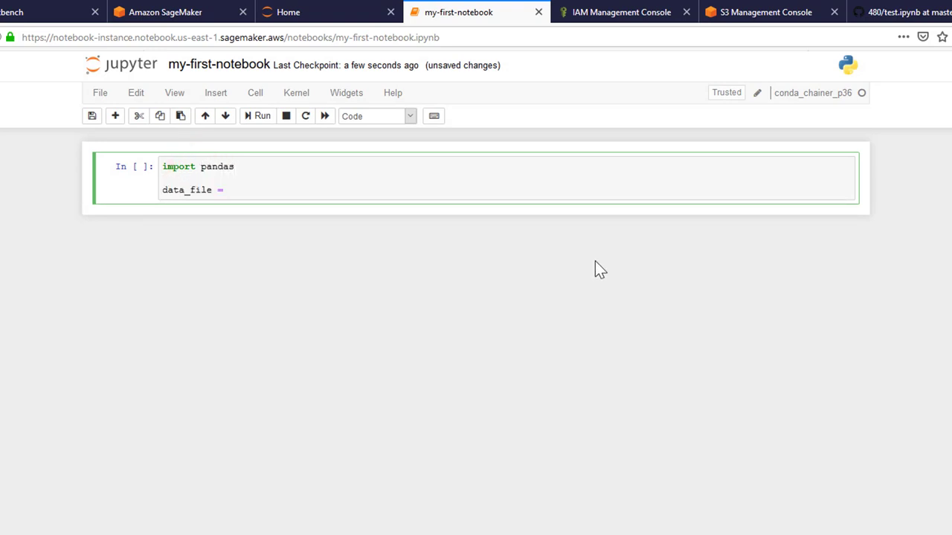
Step: Assign data_file the quoted S3 path s3://aws-sagemaker-data/house_price.xls, copied from the file's details in the S3 console
click(717, 11)
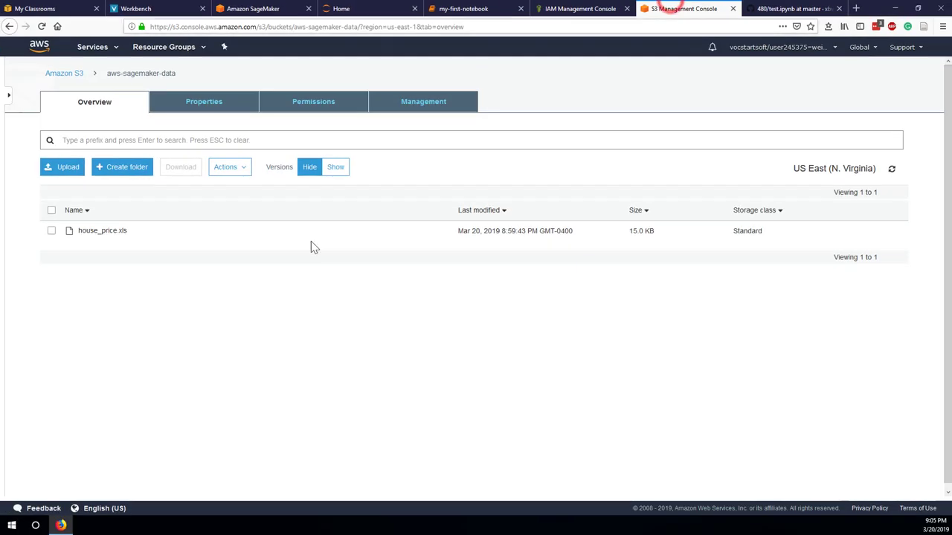
click(169, 421)
click(101, 231)
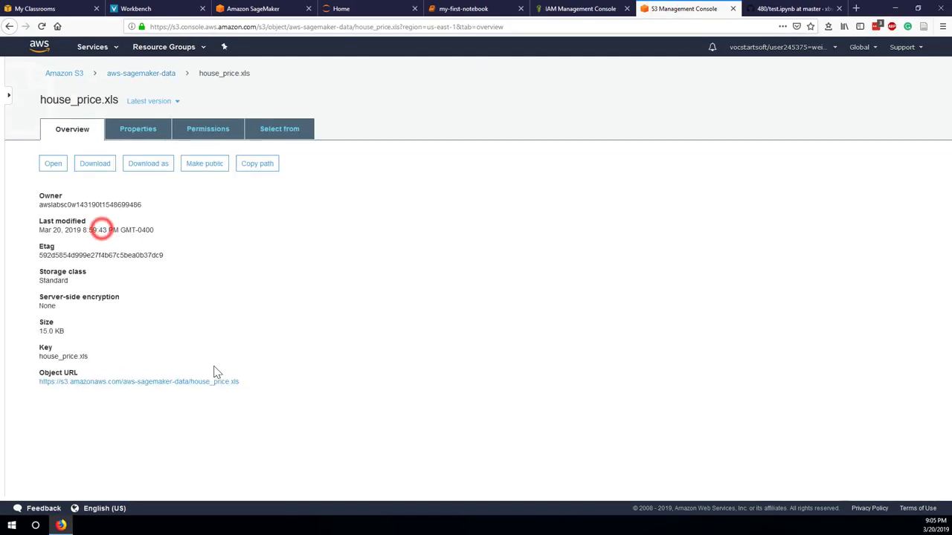
click(256, 163)
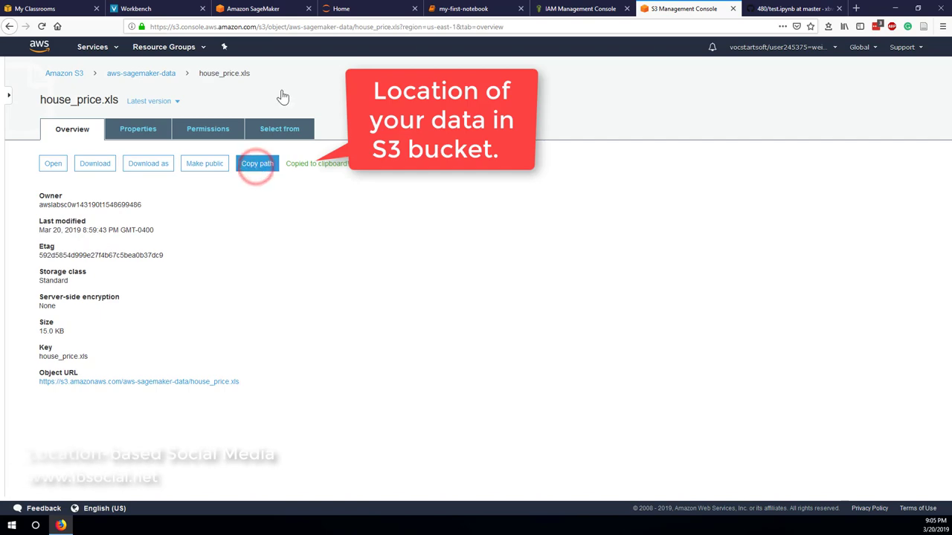
click(446, 8)
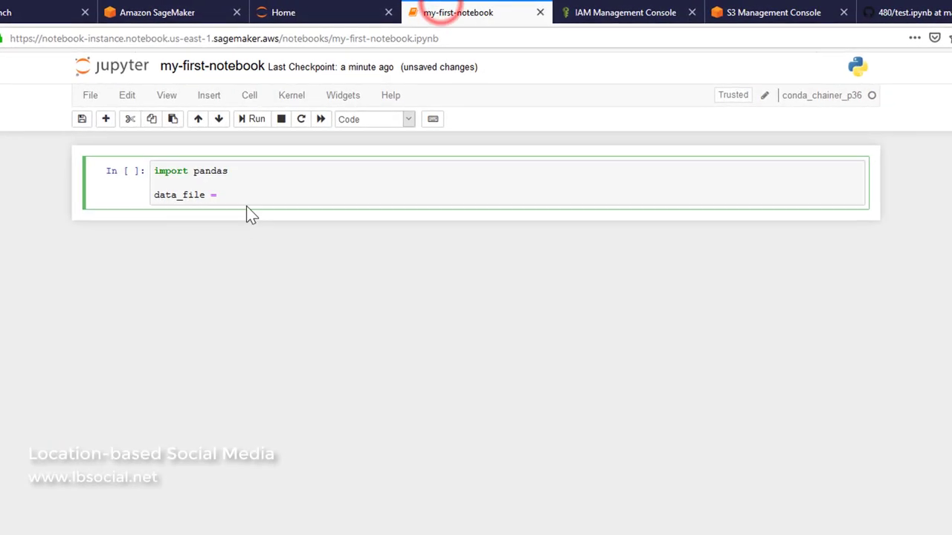
key(ctrl+v)
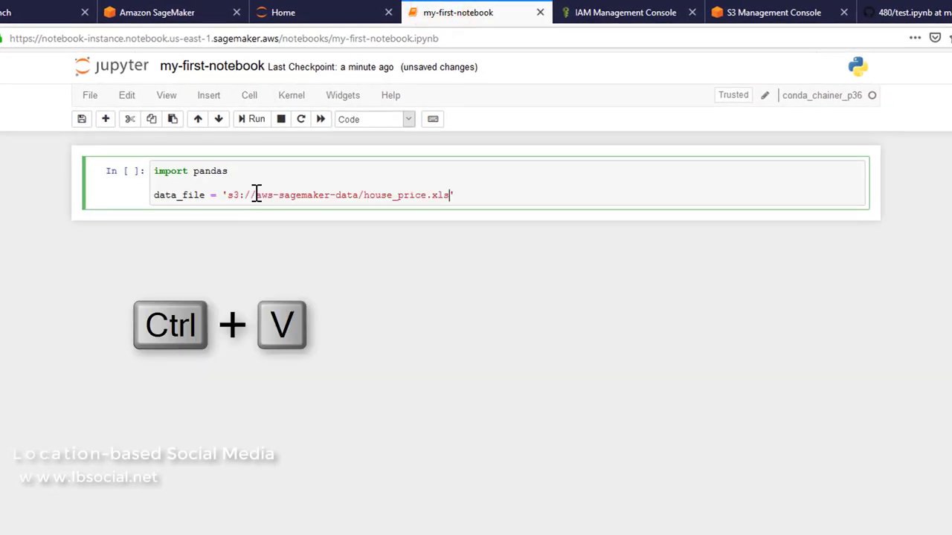
Step: Load data_file into df with pandas.read_excel, add df[:10] to display the first ten rows, and run the cell
key(Return)
key(Return)
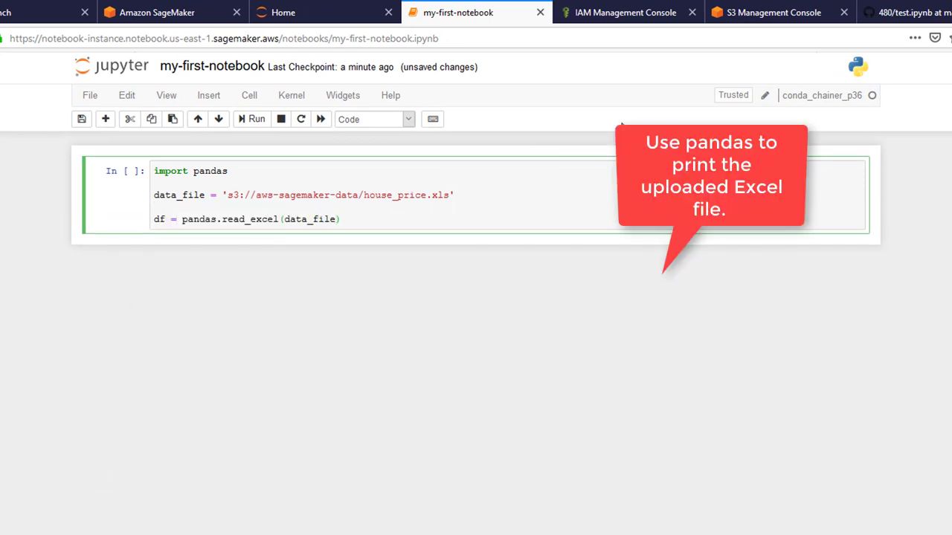
key(Return)
text(df[:10)
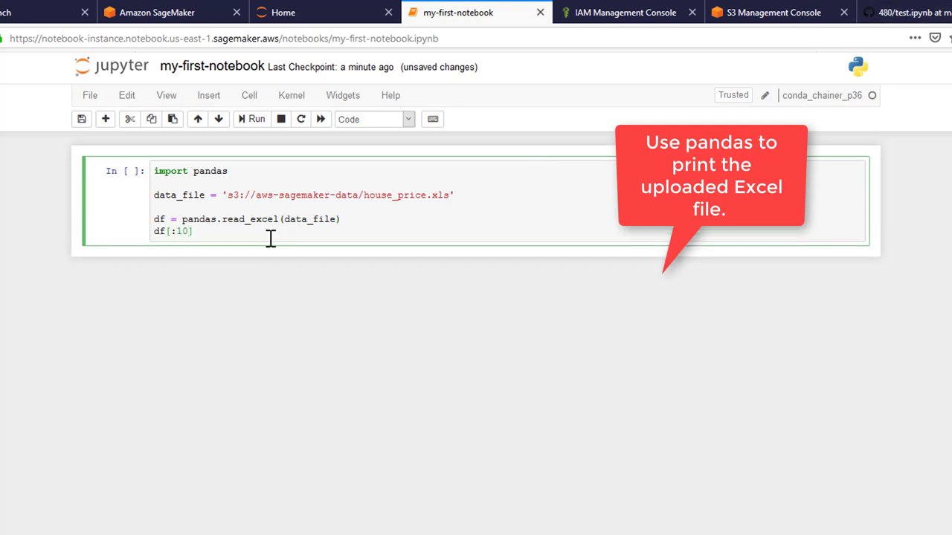
click(253, 119)
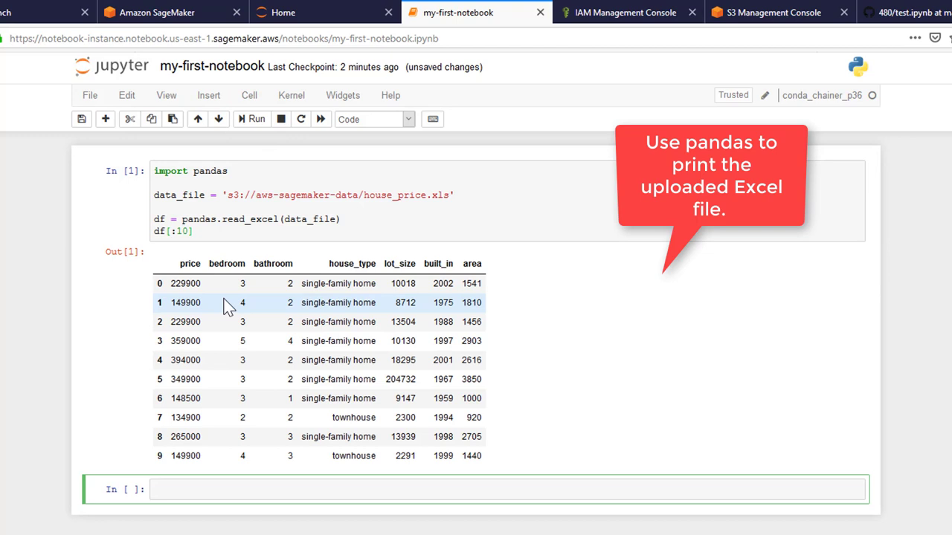
click(226, 288)
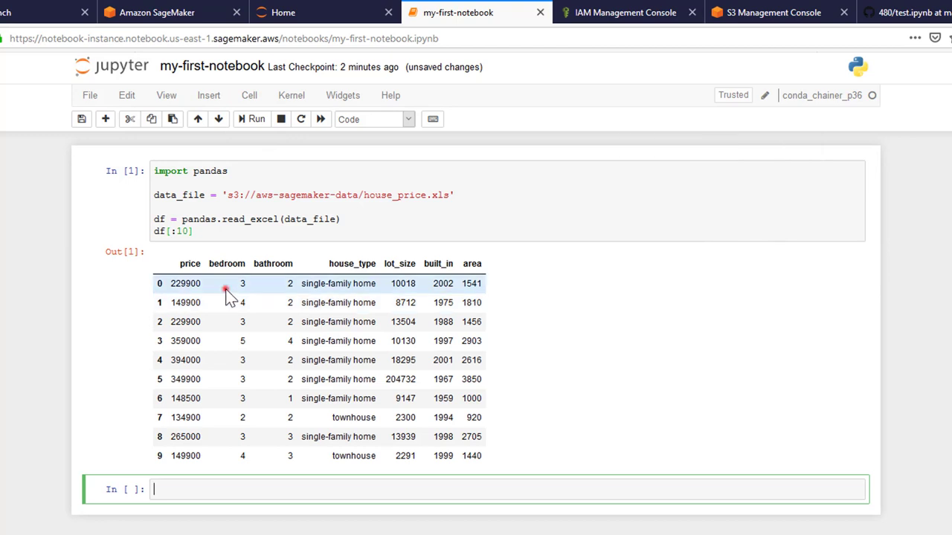
Step: Shut down the running my-first-notebook.ipynb from the Jupyter home page's file list
click(298, 12)
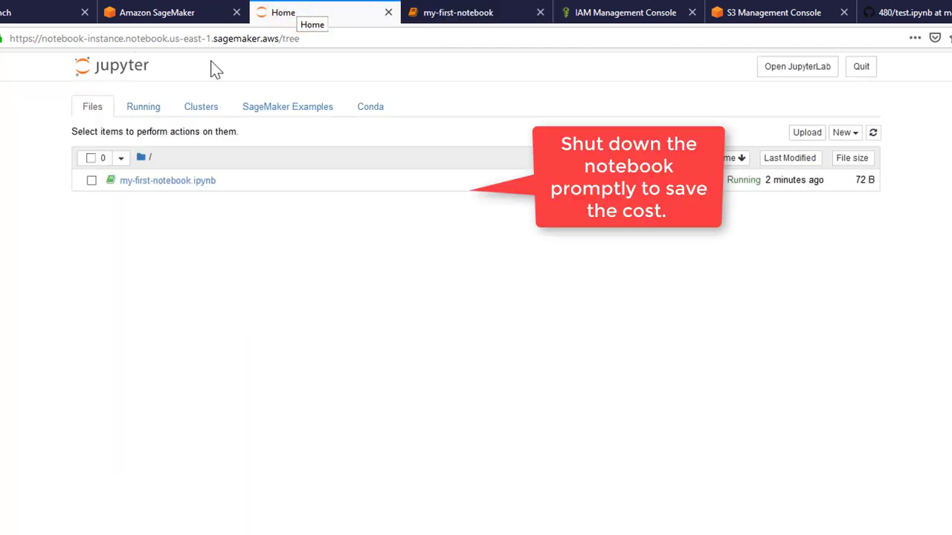
click(91, 183)
click(141, 134)
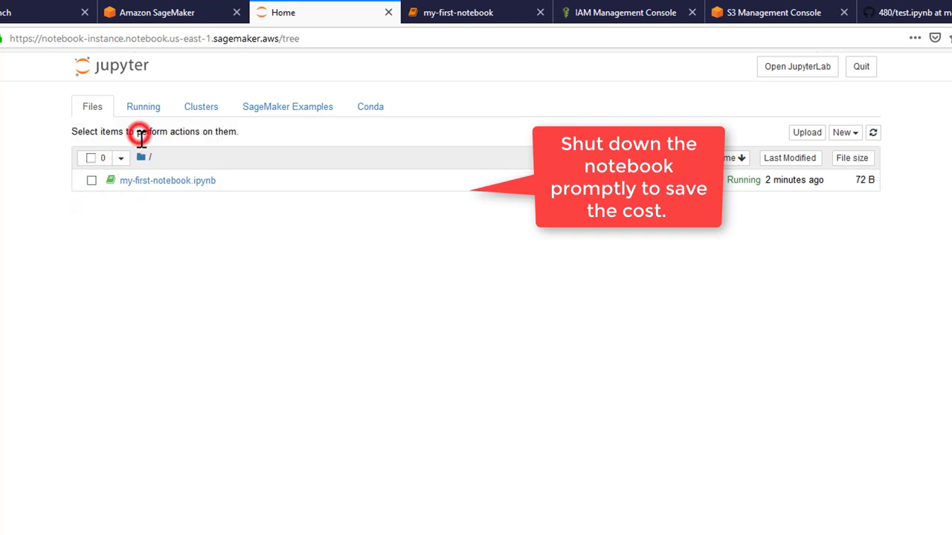
Step: Browse the SageMaker example notebooks and preview LDA-Introduction.ipynb, examining its introduction, imports and setup sections
click(201, 106)
click(287, 106)
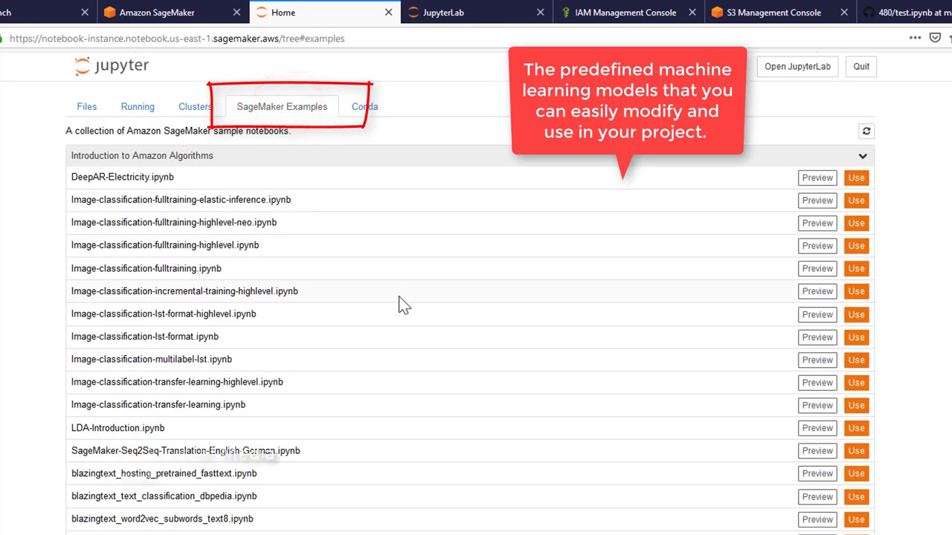
click(301, 106)
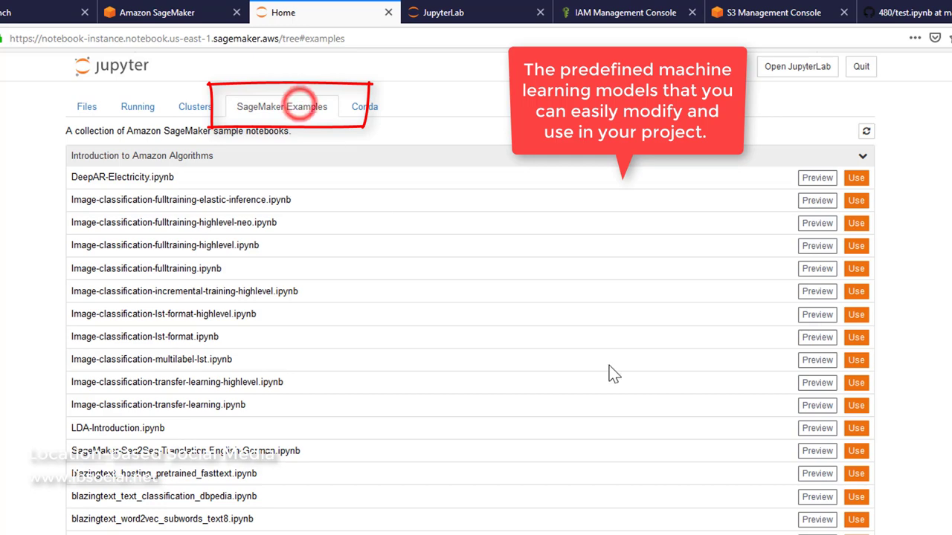
click(817, 431)
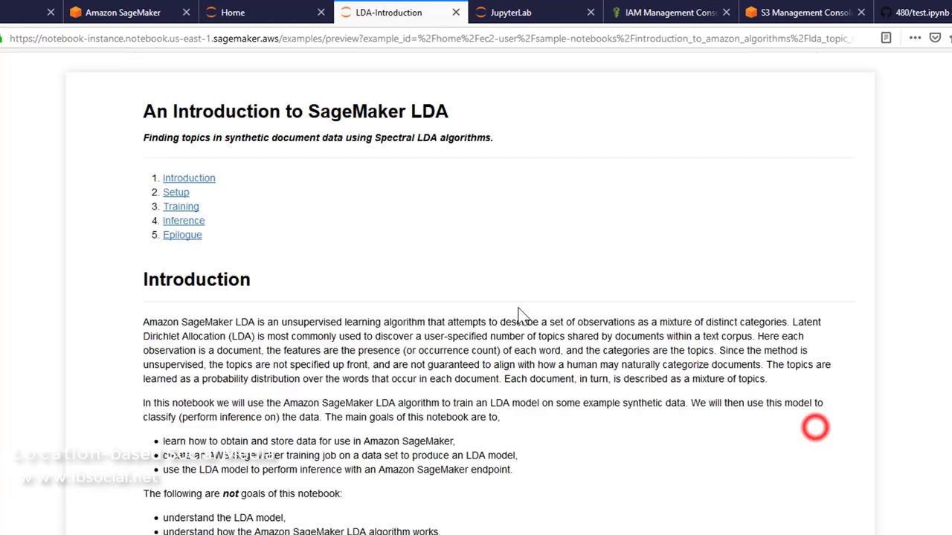
scroll(521, 313, down, 3)
scroll(519, 308, down, 2)
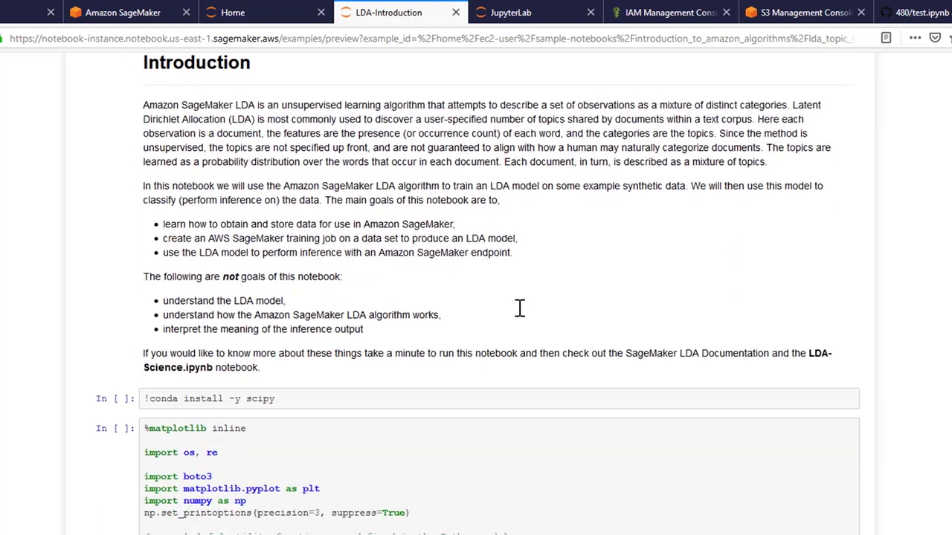
scroll(519, 309, down, 9)
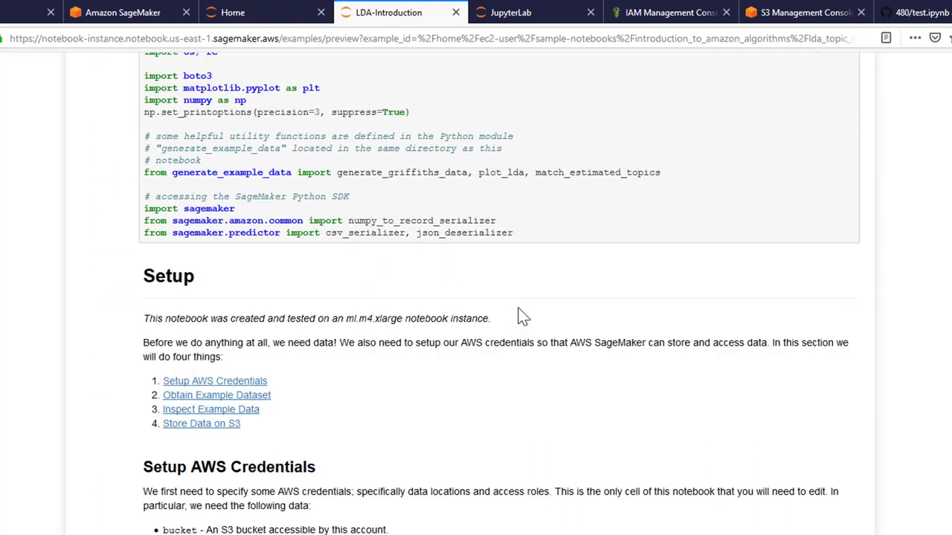
scroll(521, 313, down, 5)
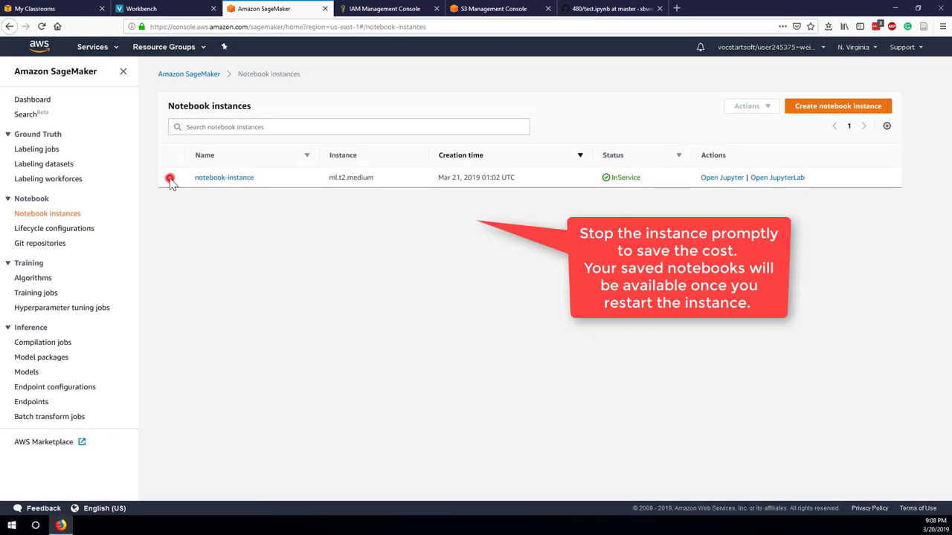
Step: Stop notebook-instance in the SageMaker list of notebook instances
click(171, 179)
click(751, 105)
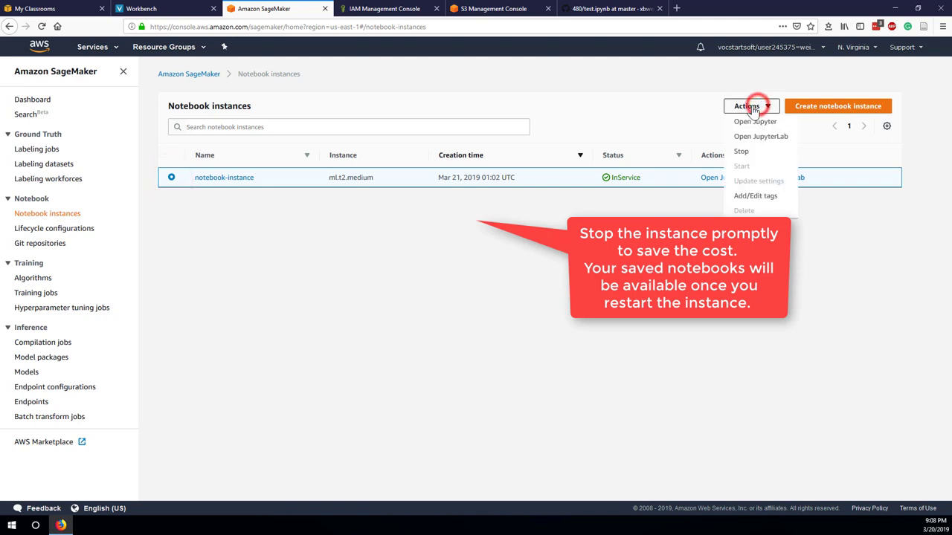
click(741, 151)
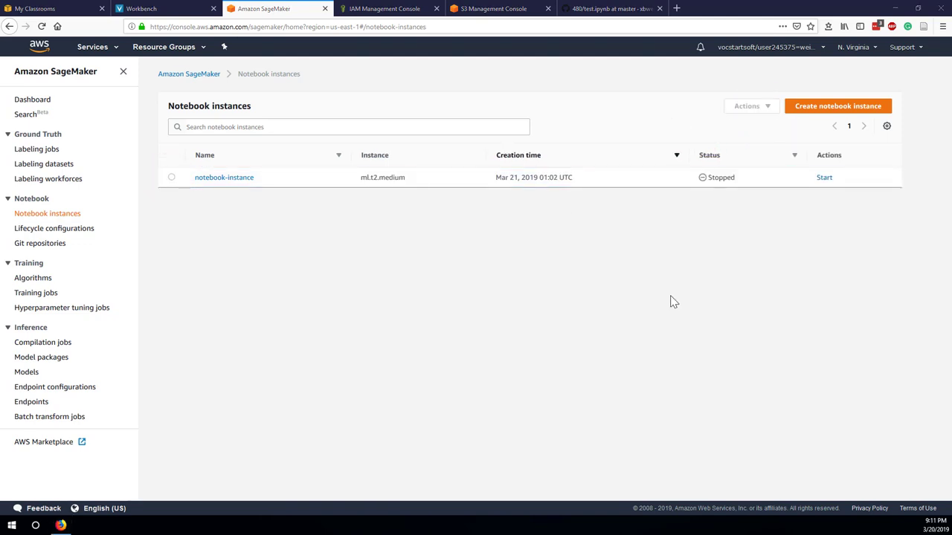
Step: Sign out of the AWS console
click(667, 235)
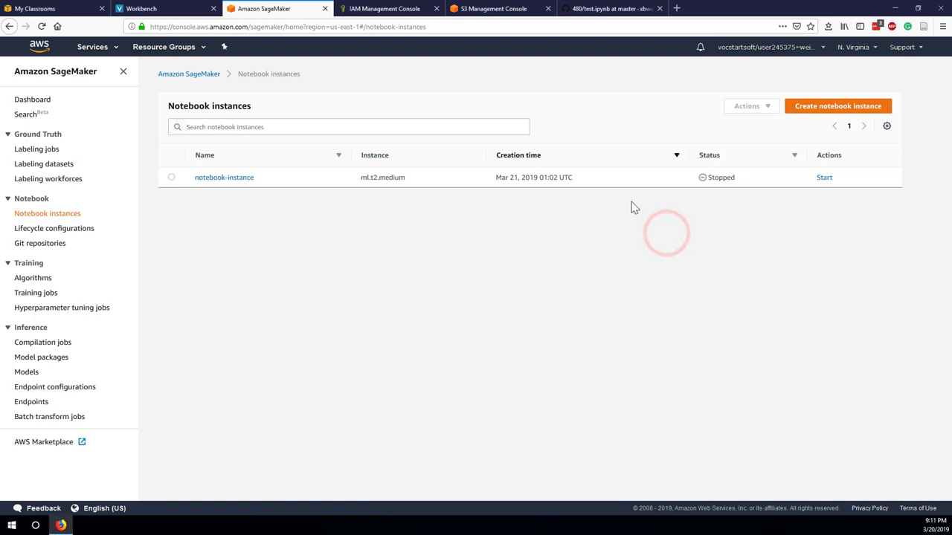
click(751, 54)
click(701, 205)
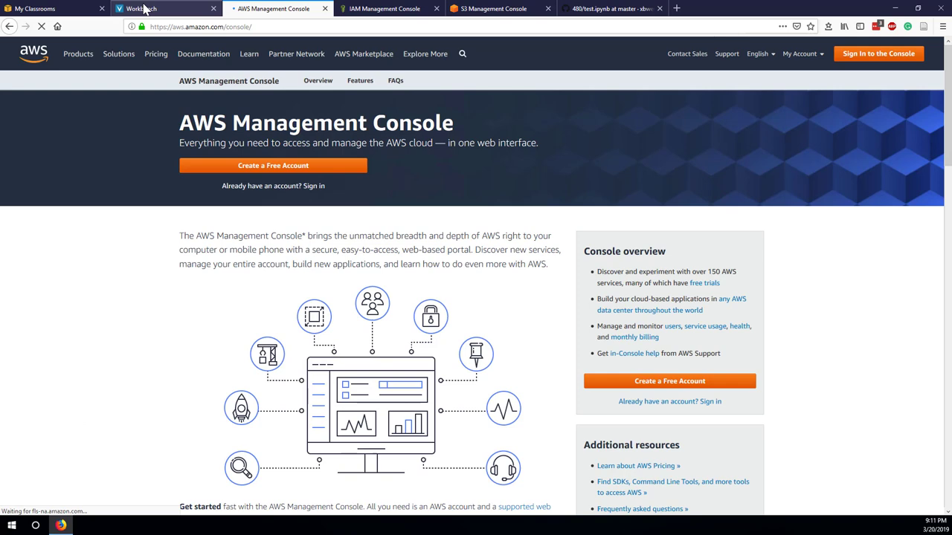
Step: Switch to the Vocareum Workbench page and reload it to check the classroom account's remaining credits and session time
click(165, 8)
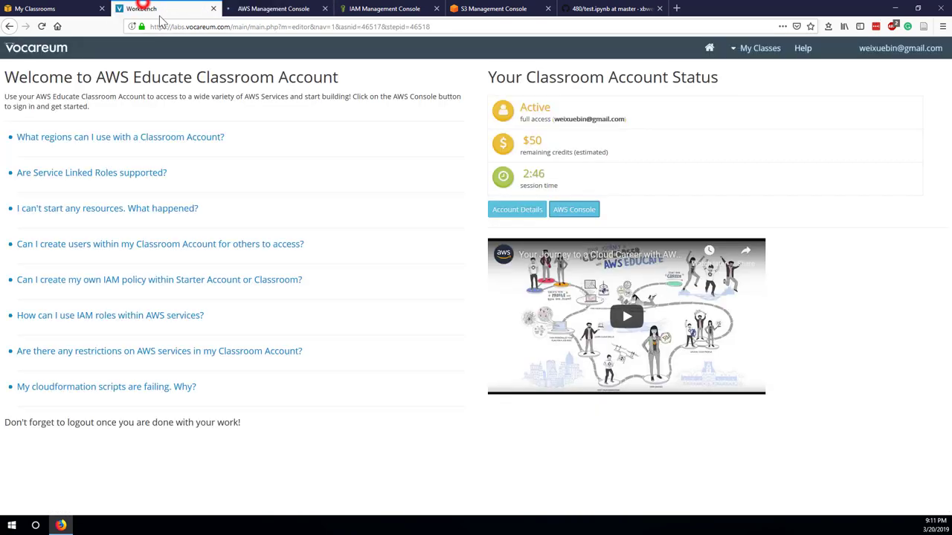
right_click(172, 9)
click(190, 15)
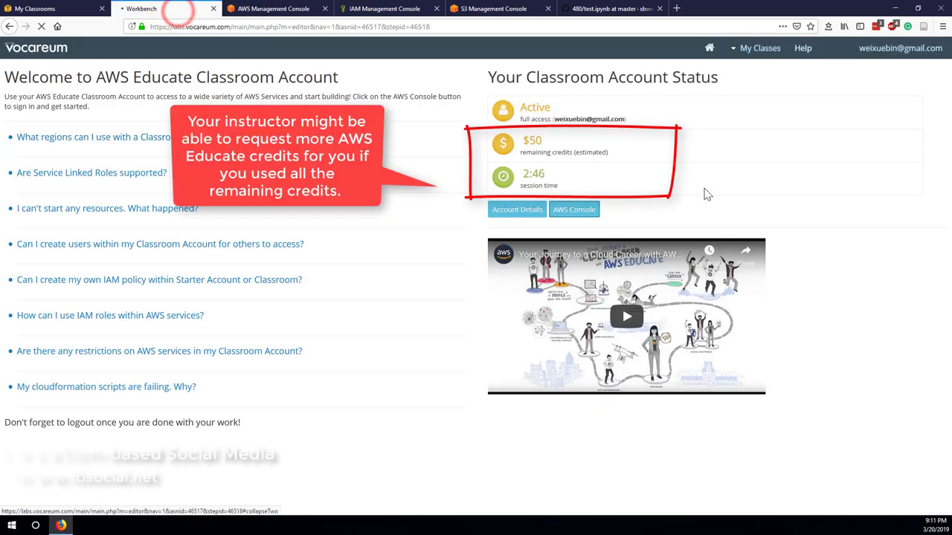